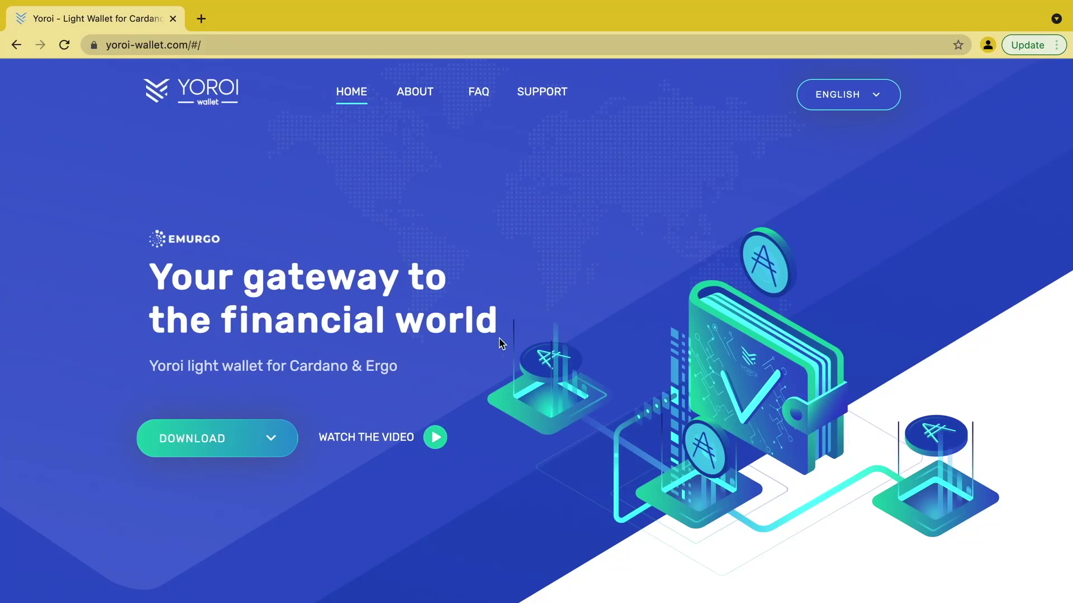
scroll(772, 371, down, 1)
scroll(774, 372, down, 3)
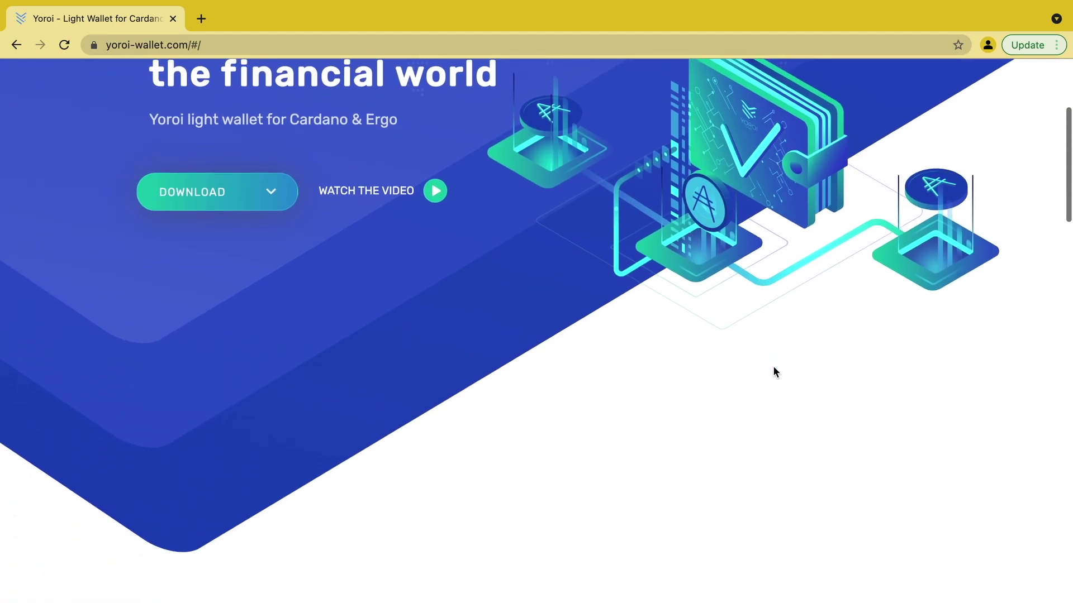
scroll(773, 368, down, 5)
scroll(772, 367, down, 3)
scroll(773, 367, down, 3)
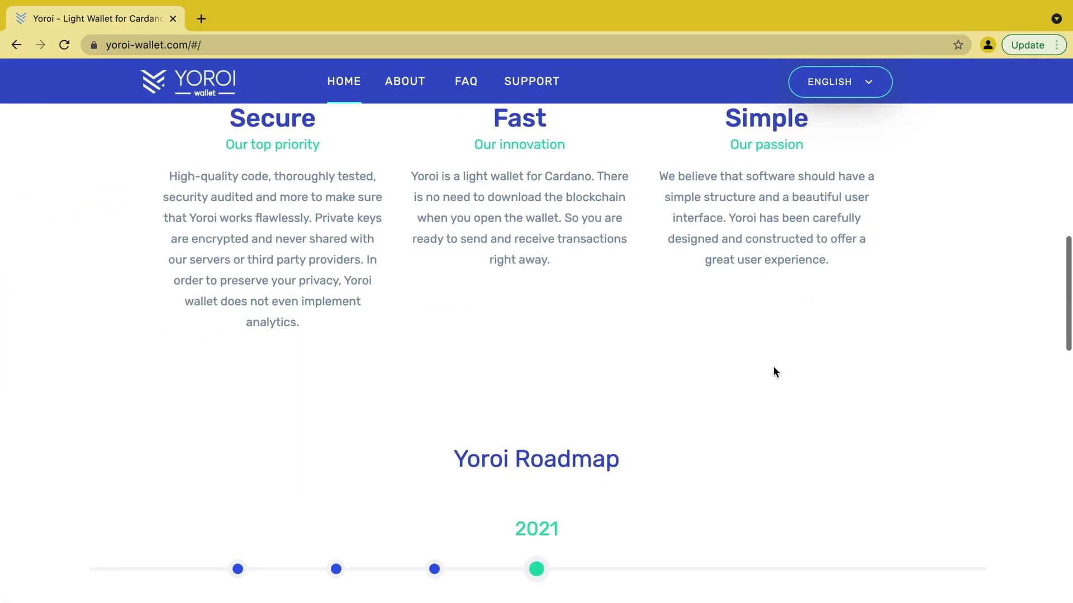
scroll(773, 370, down, 3)
scroll(773, 371, down, 2)
scroll(772, 371, down, 1)
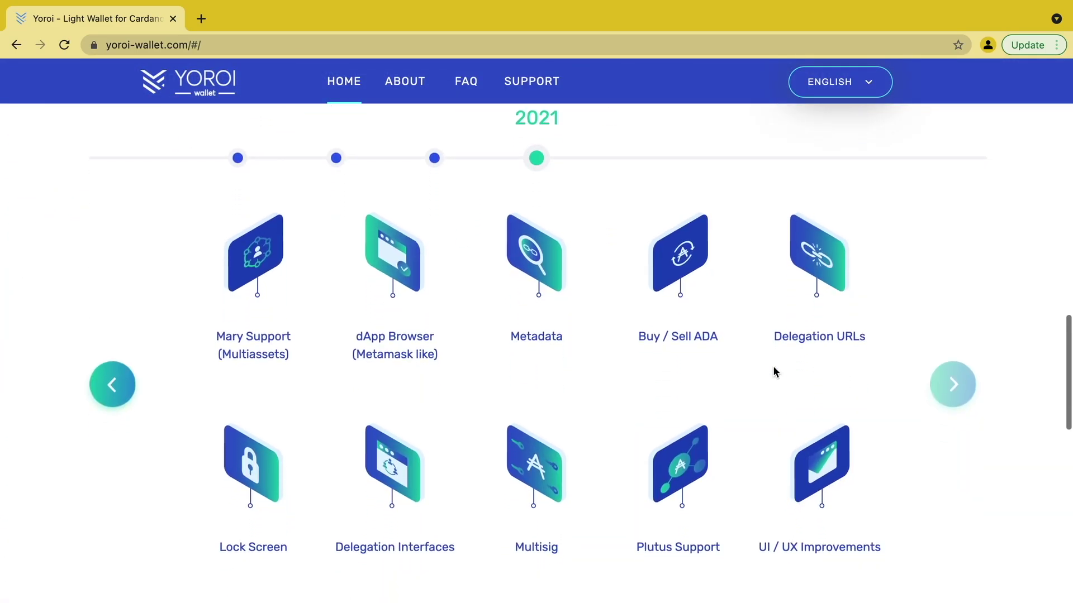
scroll(772, 371, down, 1)
scroll(773, 372, down, 2)
scroll(772, 371, down, 3)
scroll(772, 371, down, 1)
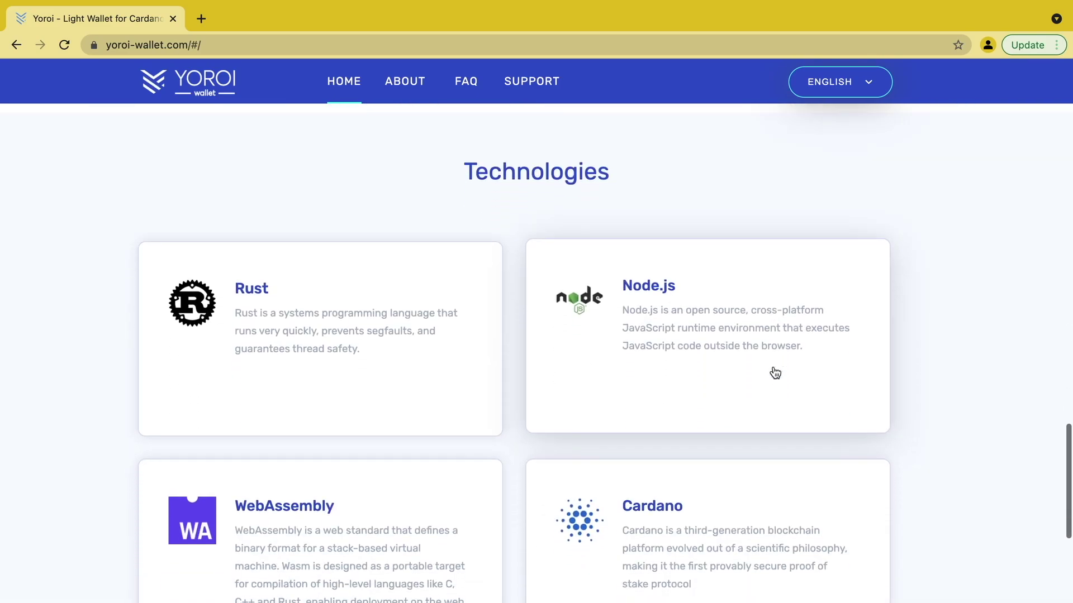
scroll(773, 372, down, 2)
scroll(773, 372, down, 5)
scroll(773, 371, up, 1)
scroll(772, 371, down, 2)
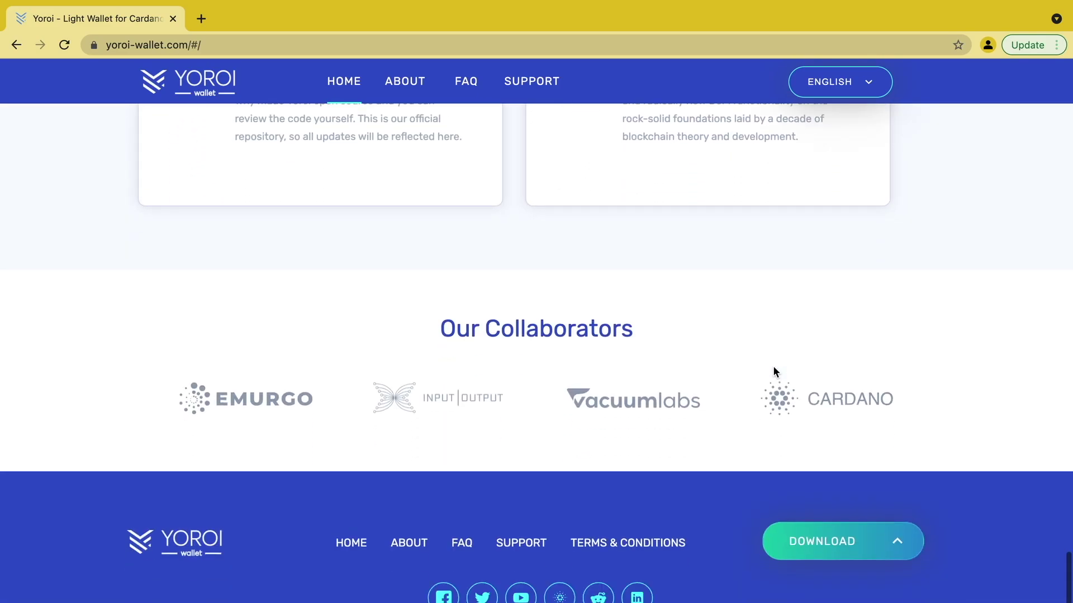
scroll(772, 371, up, 3)
scroll(775, 372, up, 1)
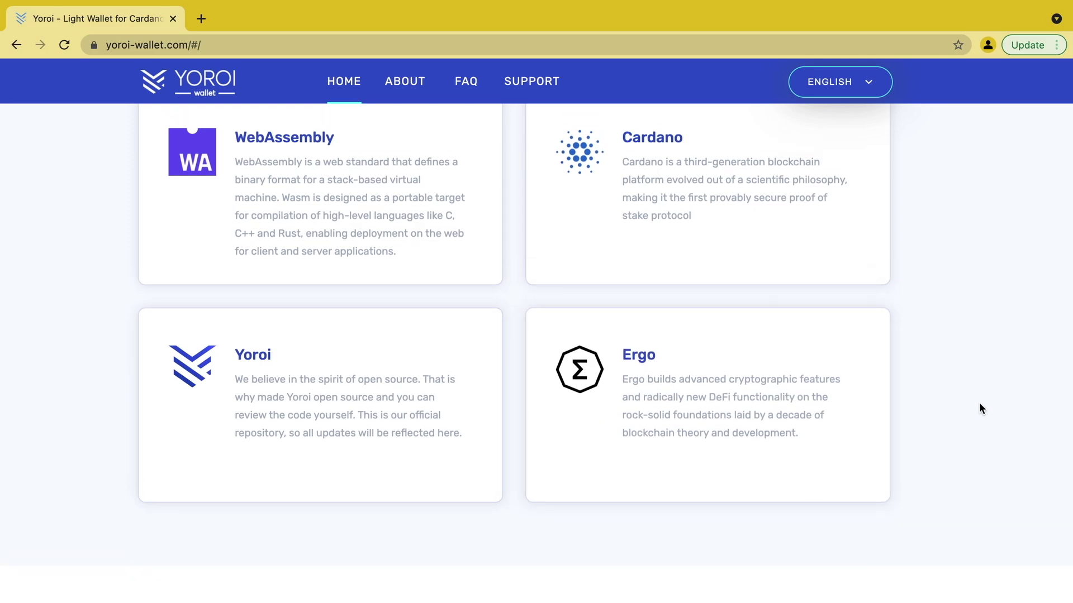
scroll(978, 407, up, 3)
scroll(1017, 411, up, 2)
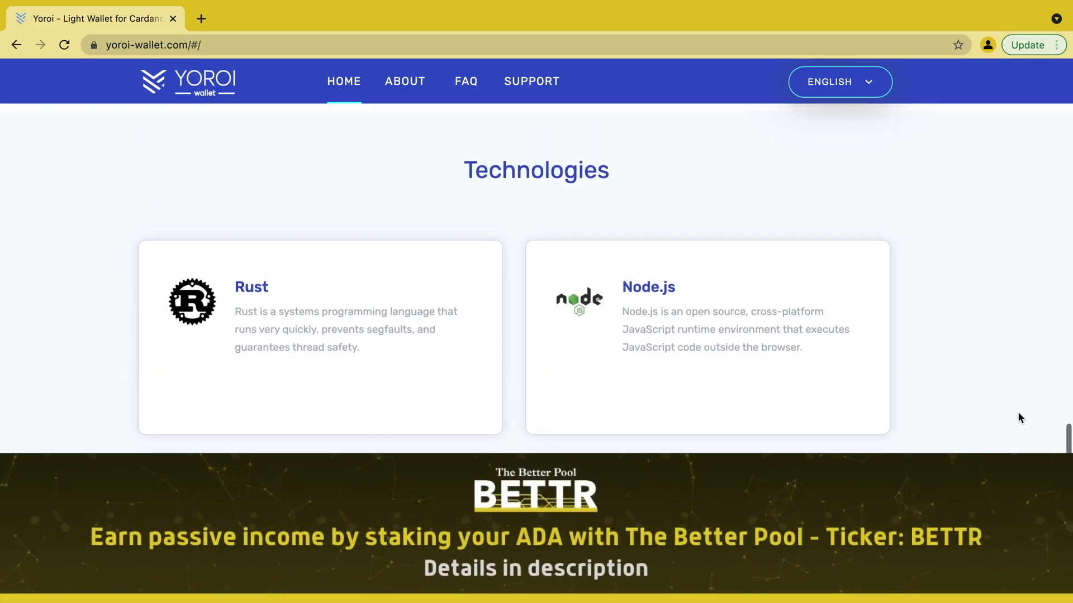
scroll(1017, 412, up, 2)
scroll(1017, 411, up, 3)
scroll(1018, 413, up, 2)
scroll(1018, 412, up, 2)
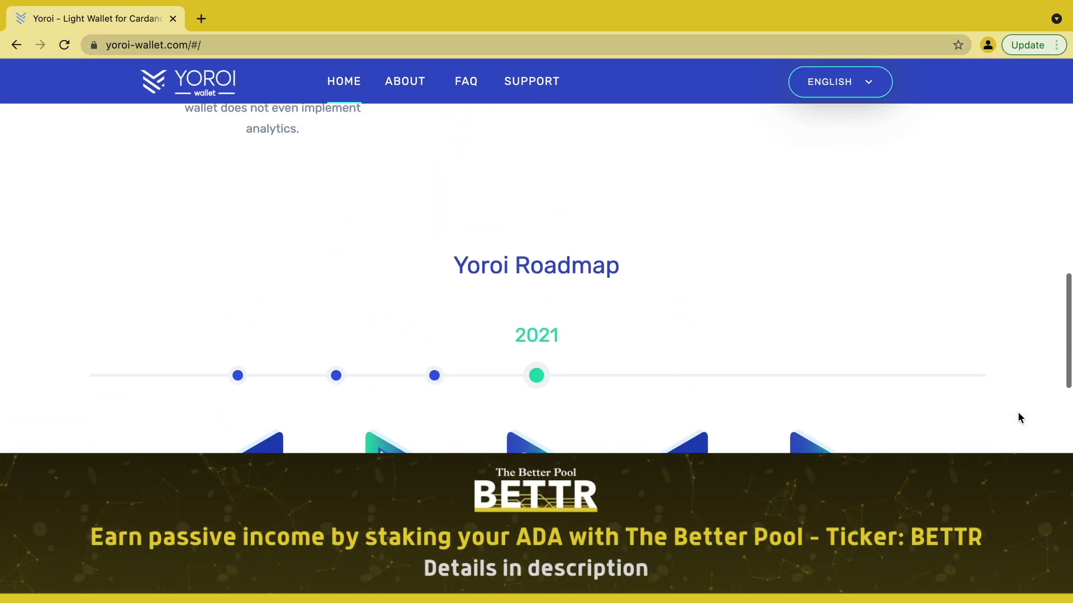
scroll(1019, 413, up, 3)
scroll(1018, 412, up, 3)
scroll(1020, 416, up, 3)
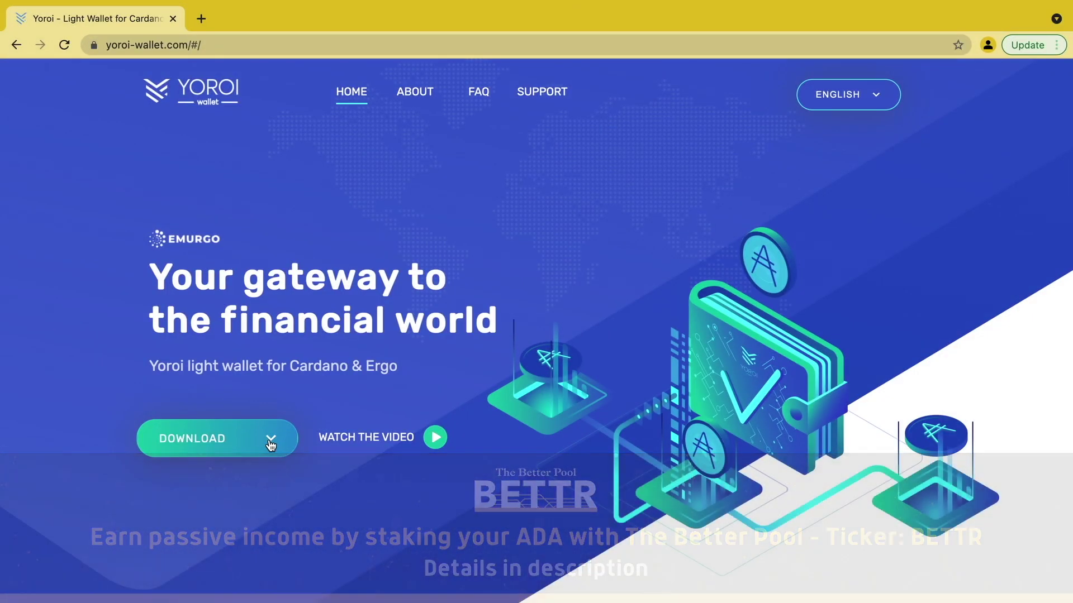
- Open the Yoroi homepage's Download dropdown to list the browser and platform options
click(270, 443)
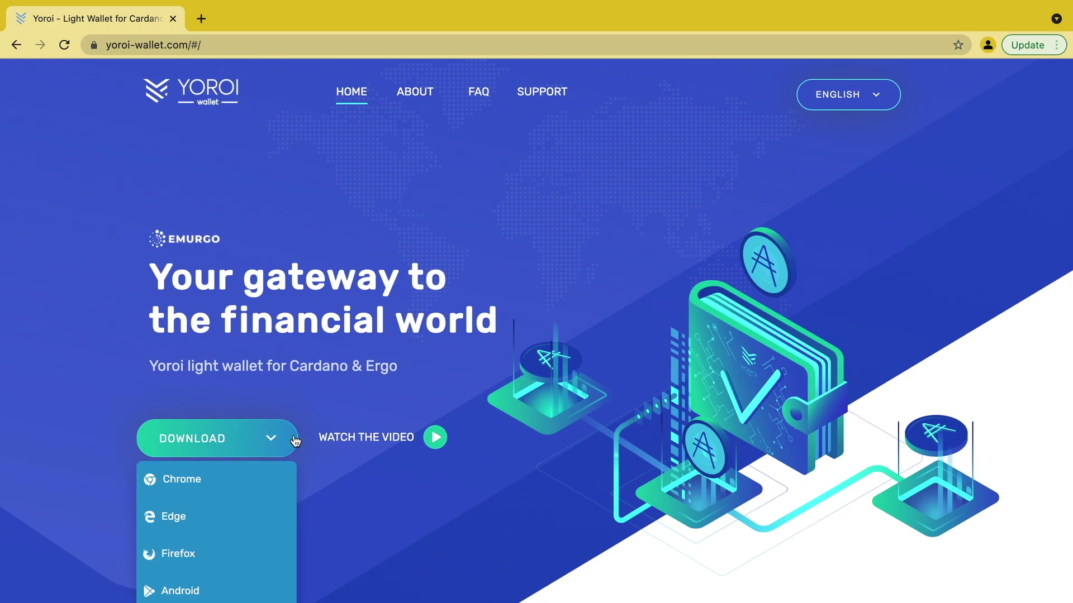
- Add the Yoroi extension to Chrome from the Chrome Web Store
click(217, 483)
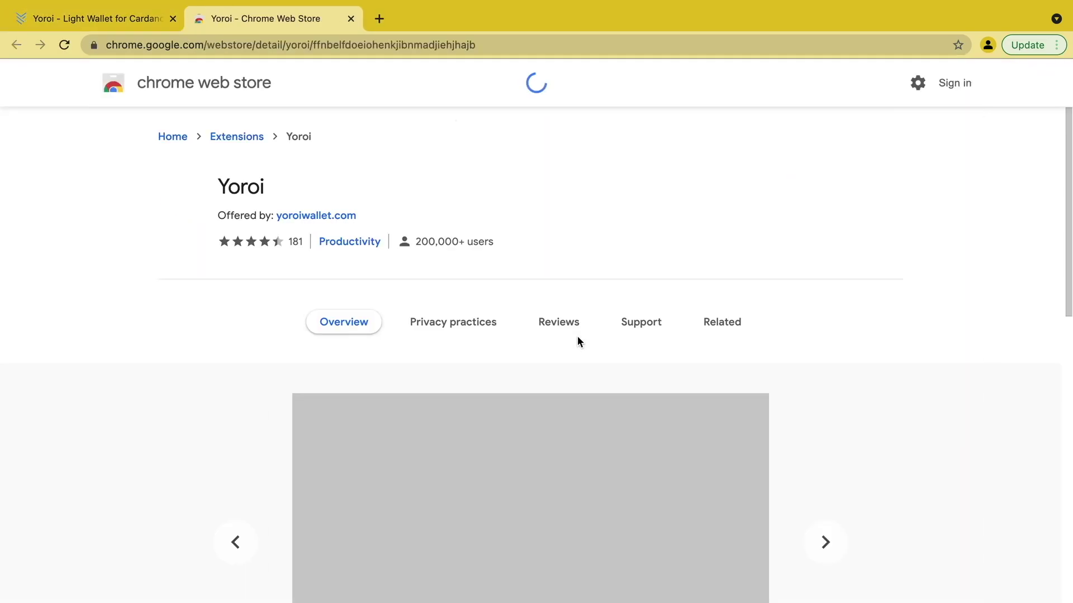
click(855, 191)
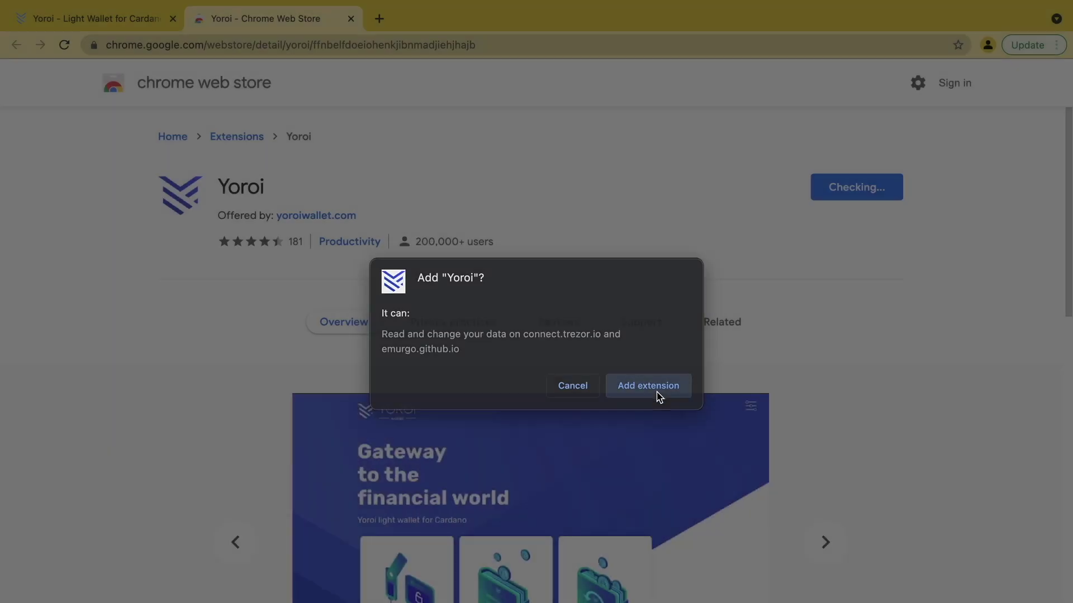
click(667, 389)
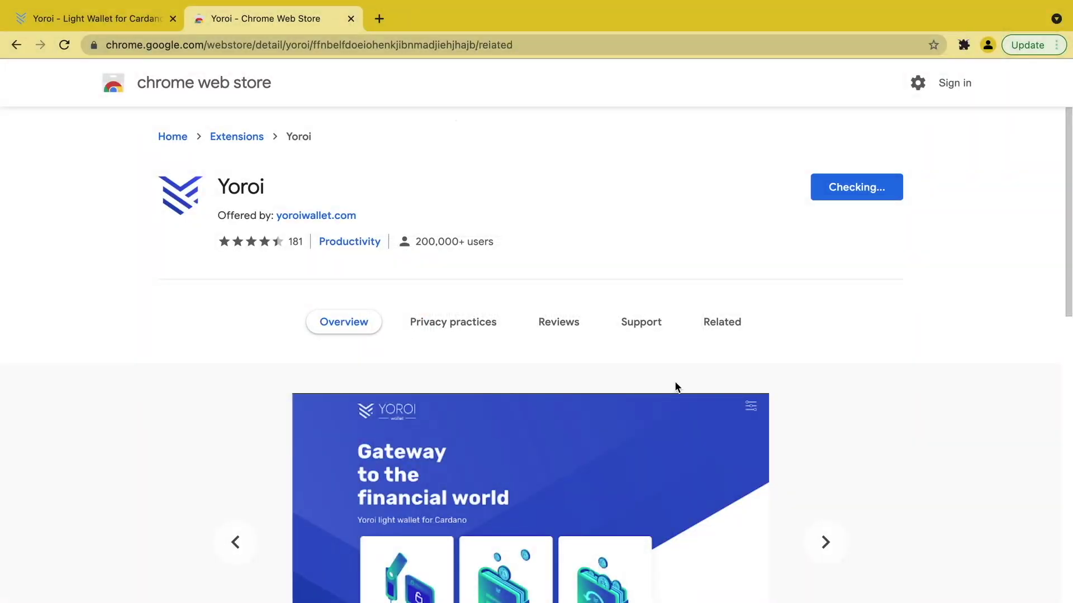
- Pin Yoroi to the browser toolbar and close the Web Store tab
click(936, 68)
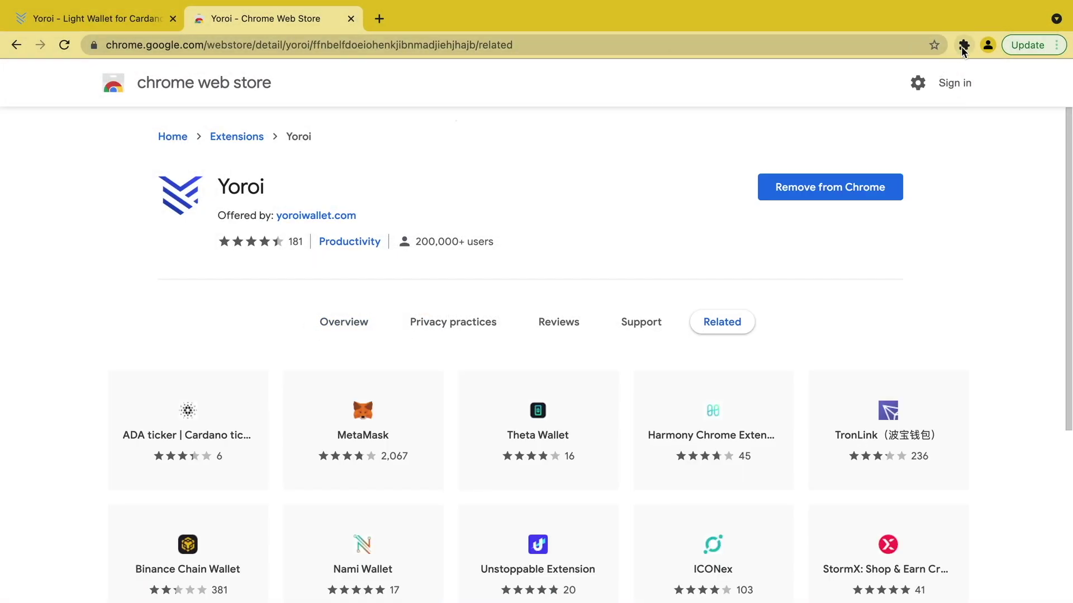
click(964, 45)
click(930, 153)
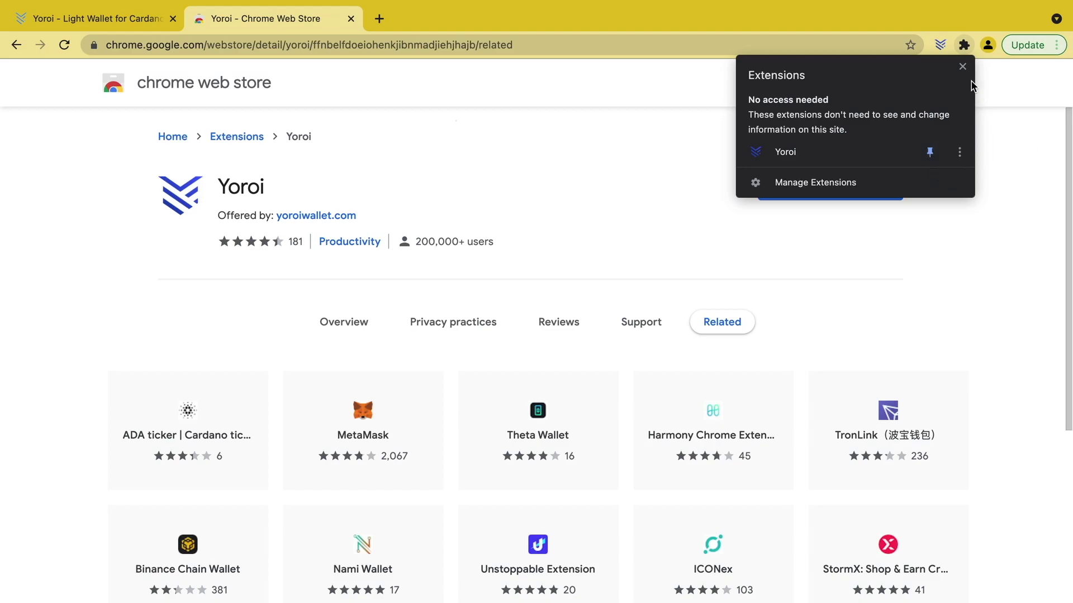
click(962, 67)
click(350, 19)
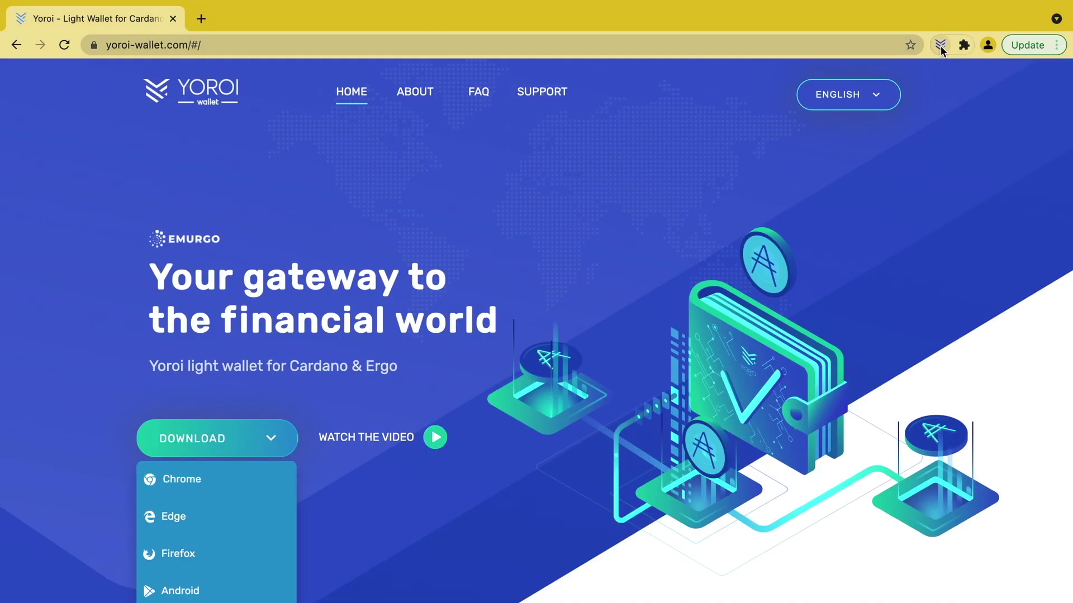
- Launch Yoroi, keep English, accept the terms of use, and allow web+cardano links
click(939, 45)
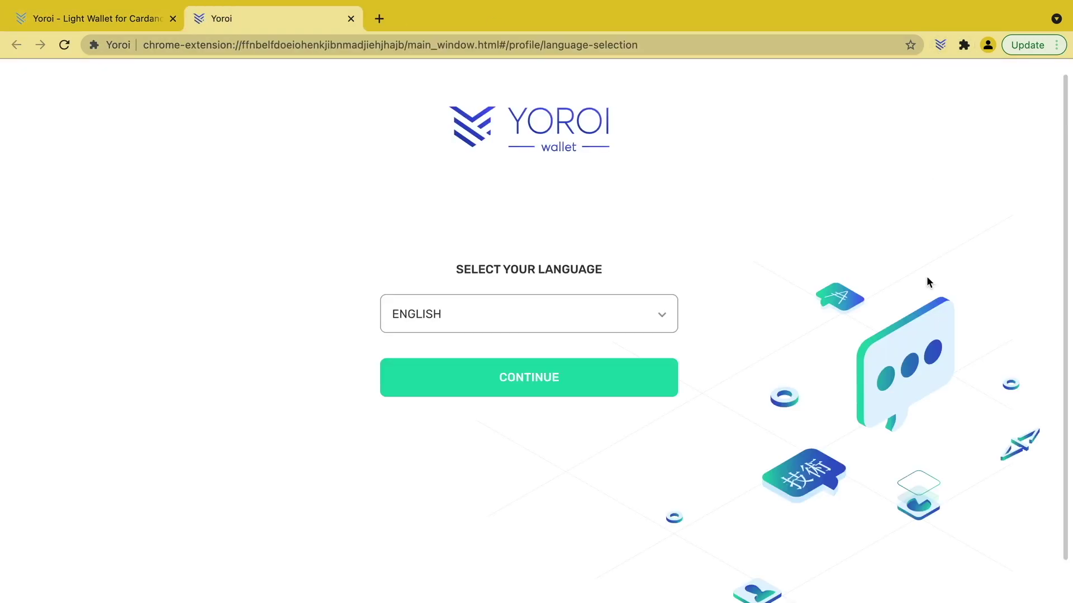
click(562, 388)
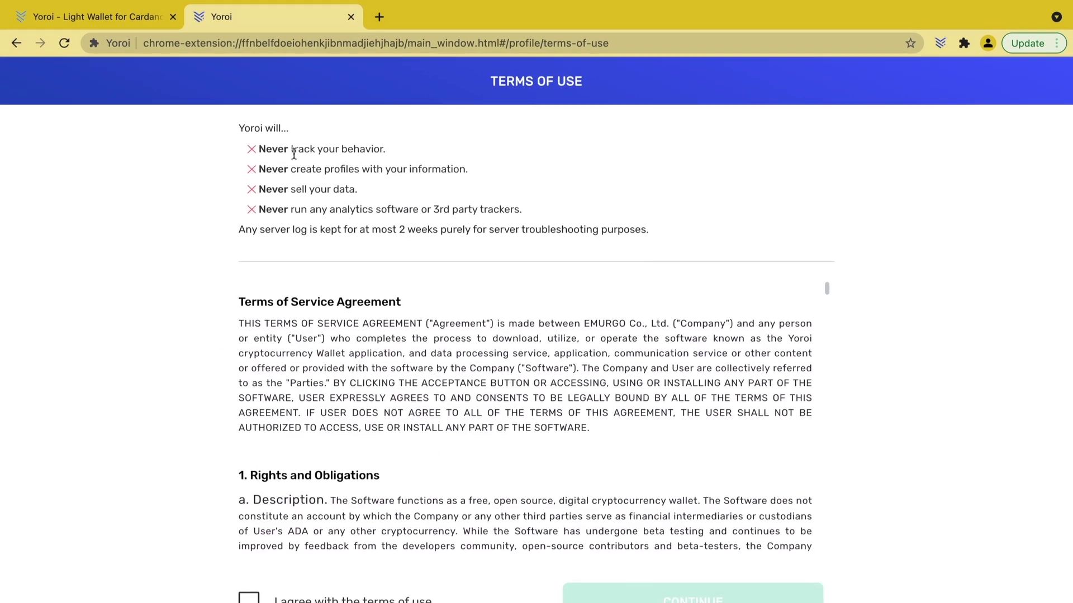
click(249, 538)
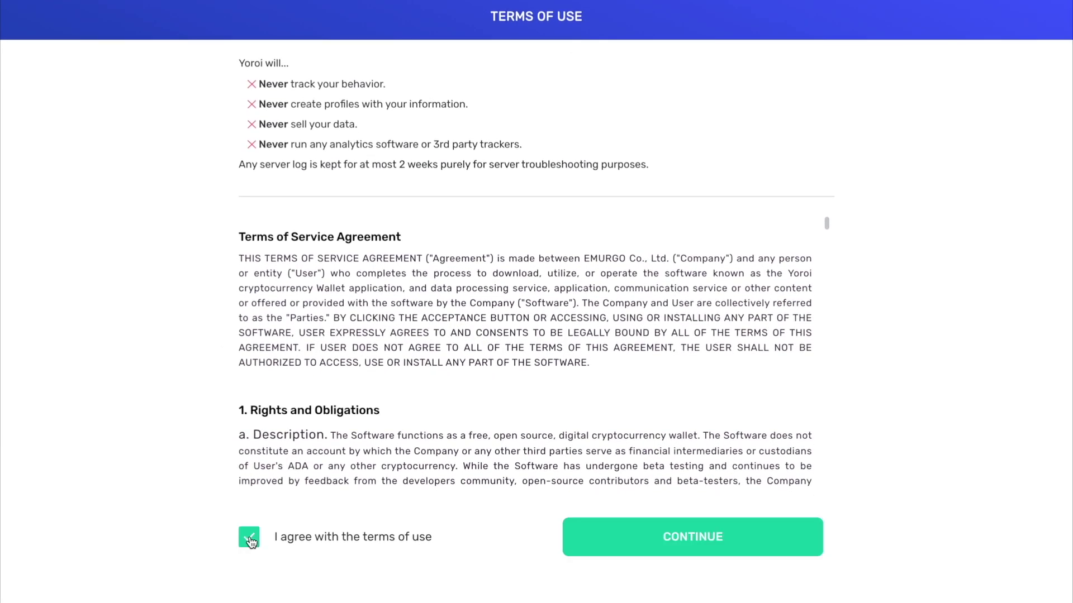
click(691, 537)
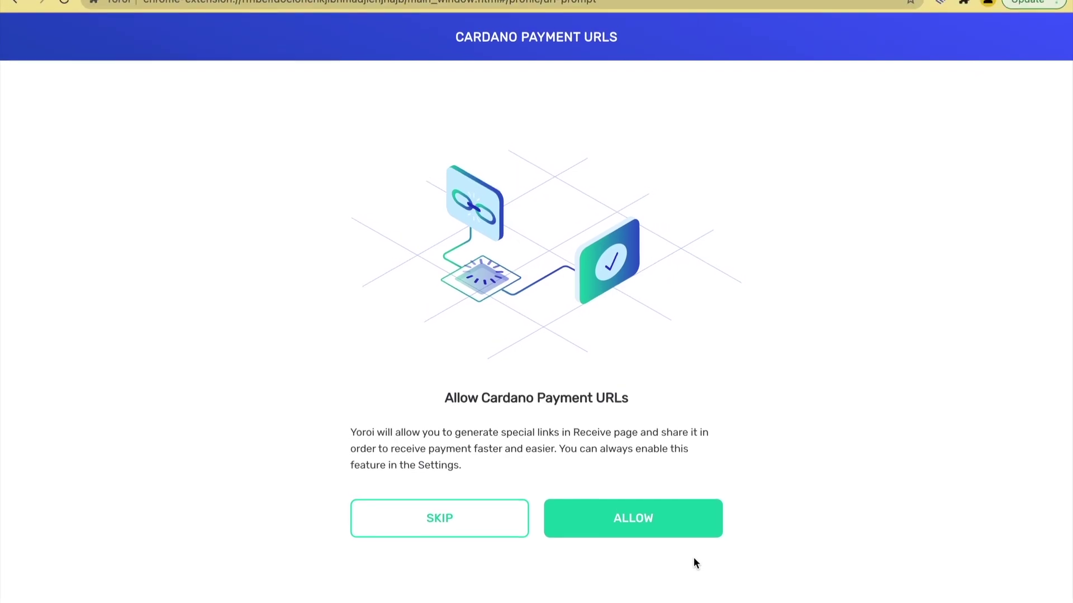
click(637, 568)
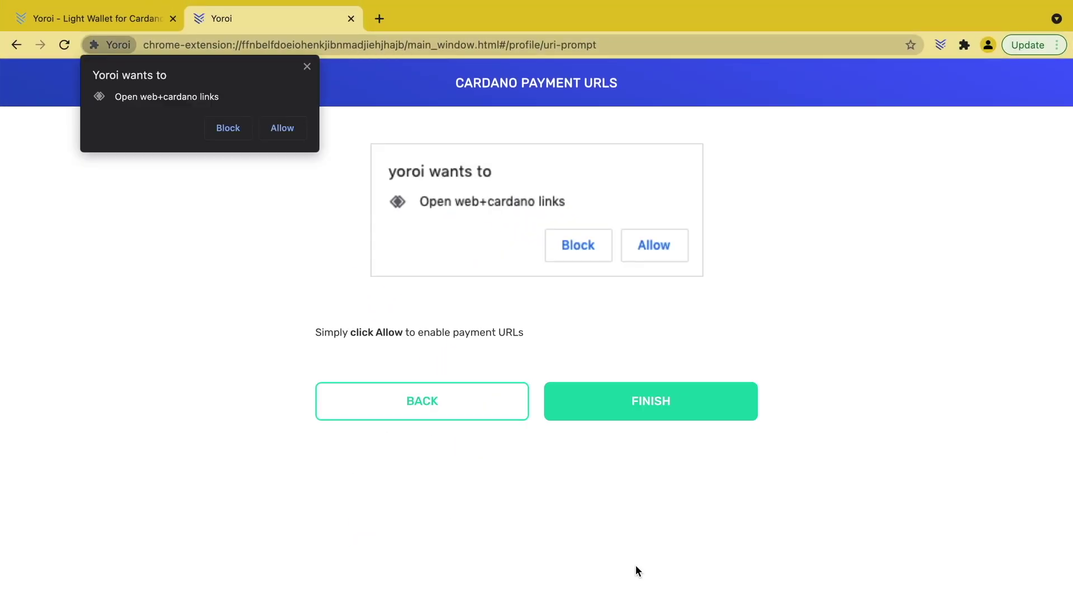
click(286, 130)
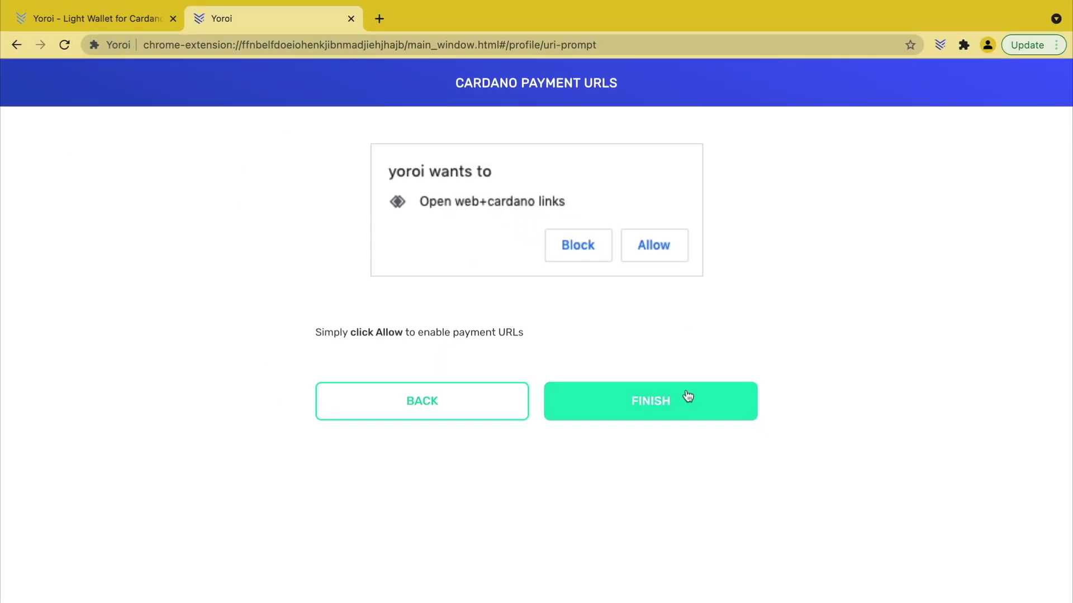
- Start adding a wallet and choose Ergo as its blockchain after reading the descriptions
click(660, 414)
click(490, 444)
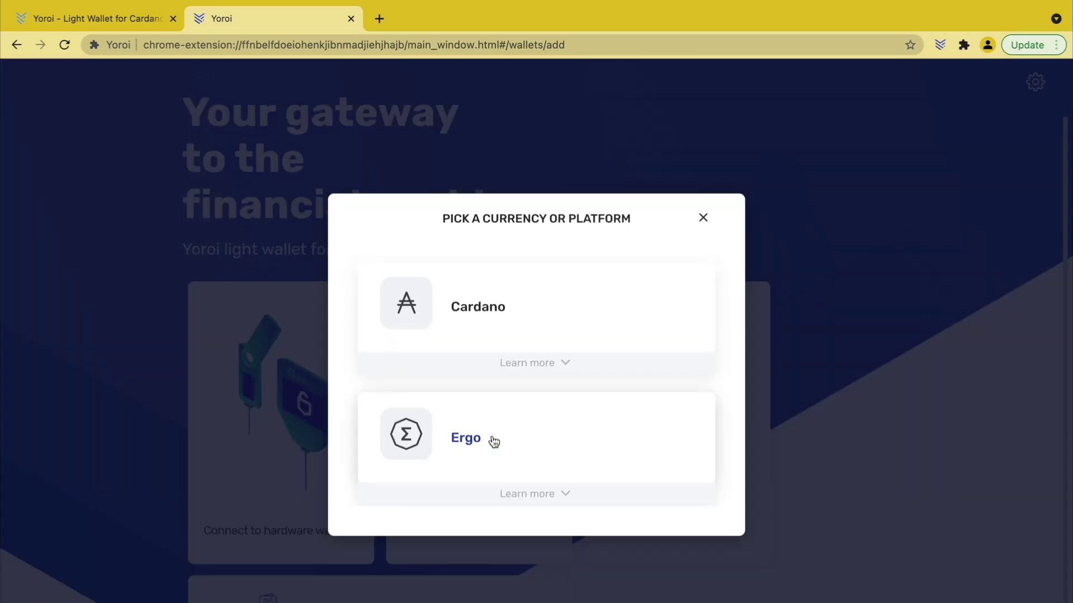
click(528, 362)
click(567, 393)
click(566, 495)
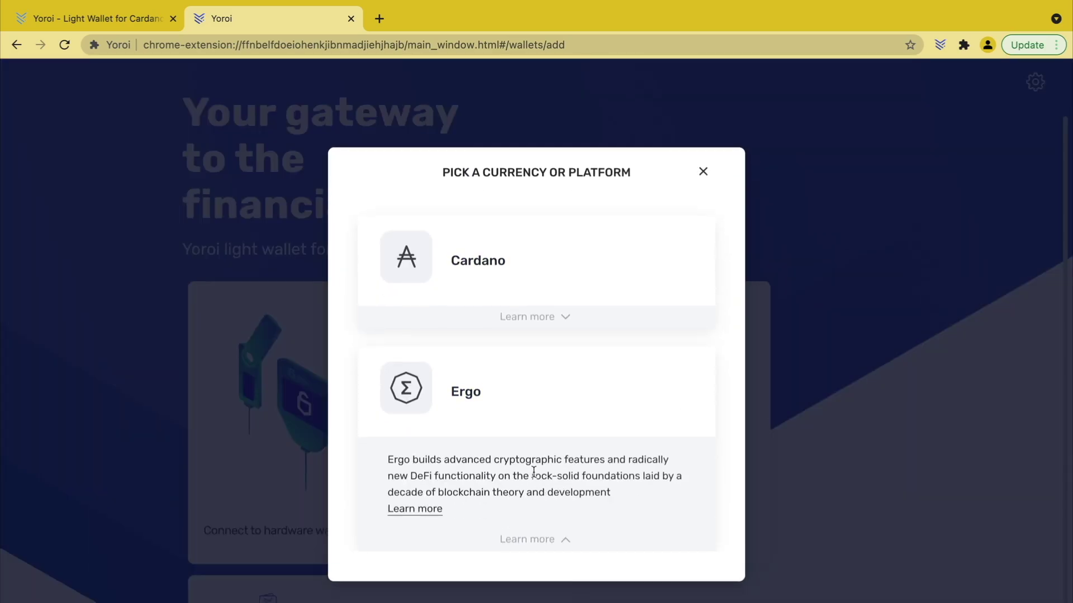
click(491, 397)
- Create a personal wallet named The Better Ergo Wallet with a repeated spending password
click(542, 379)
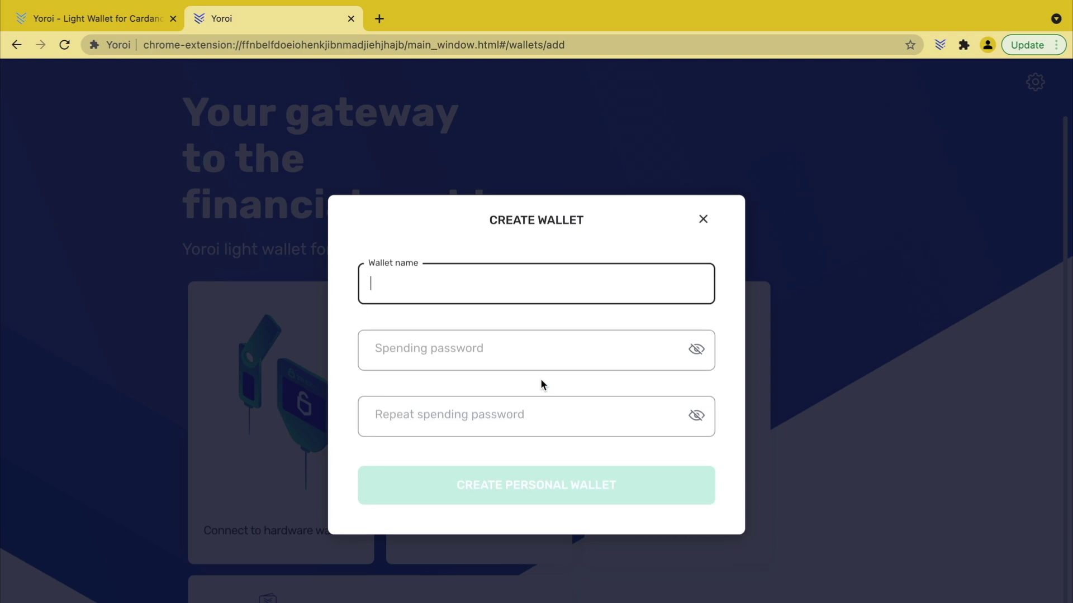
text(The Better Ergo Wallet)
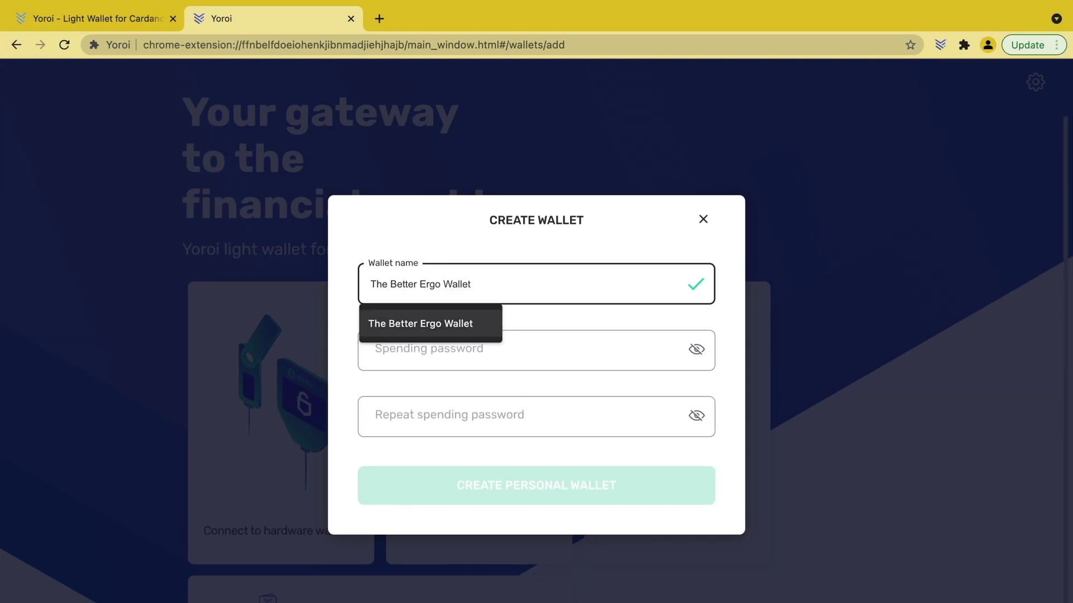
click(495, 323)
click(510, 345)
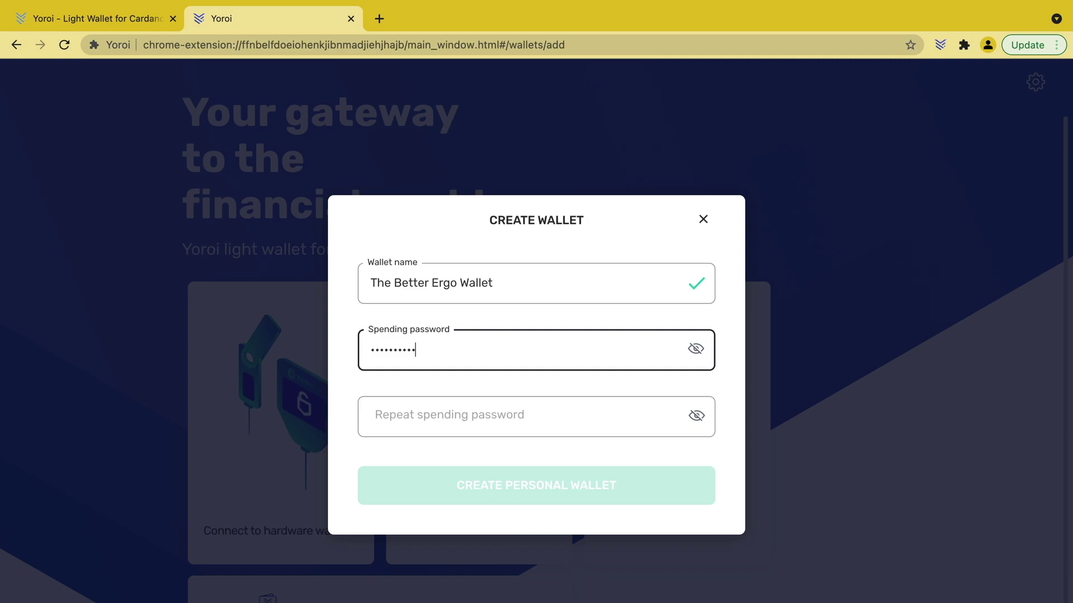
key(Tab)
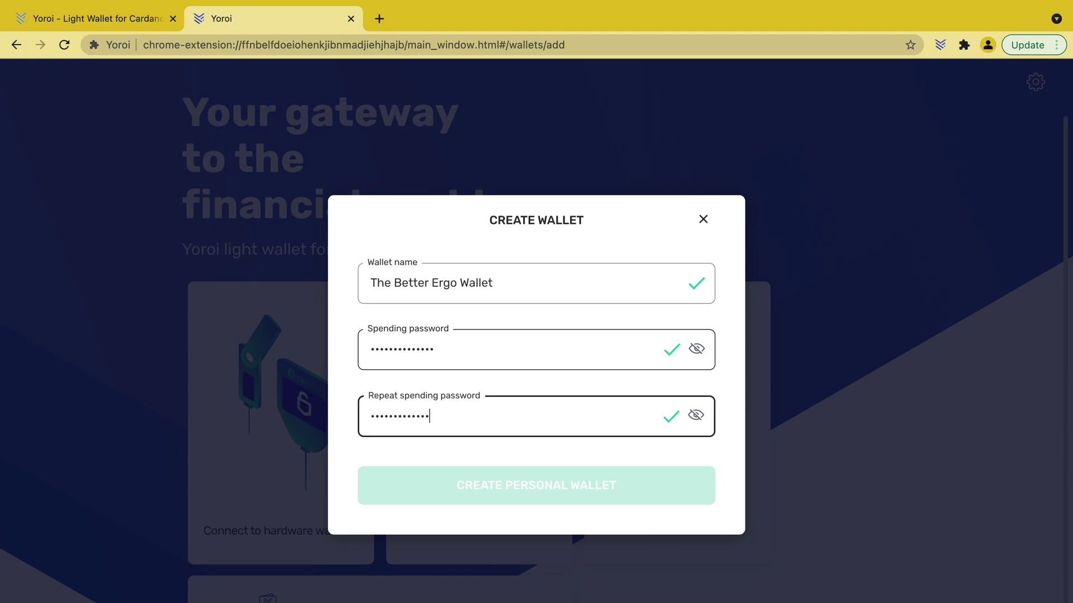
text(1)
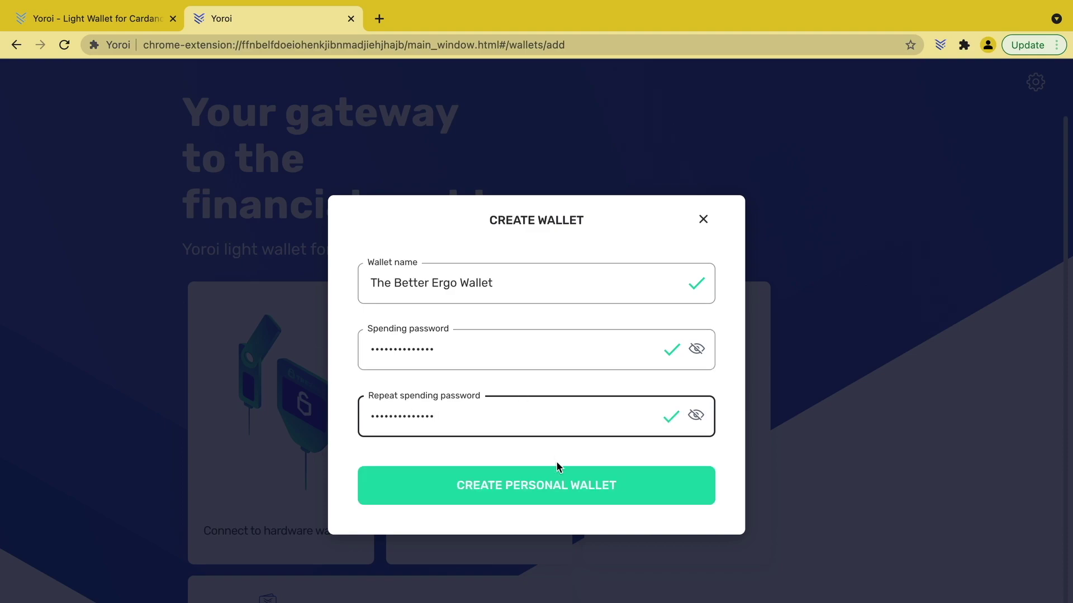
click(555, 481)
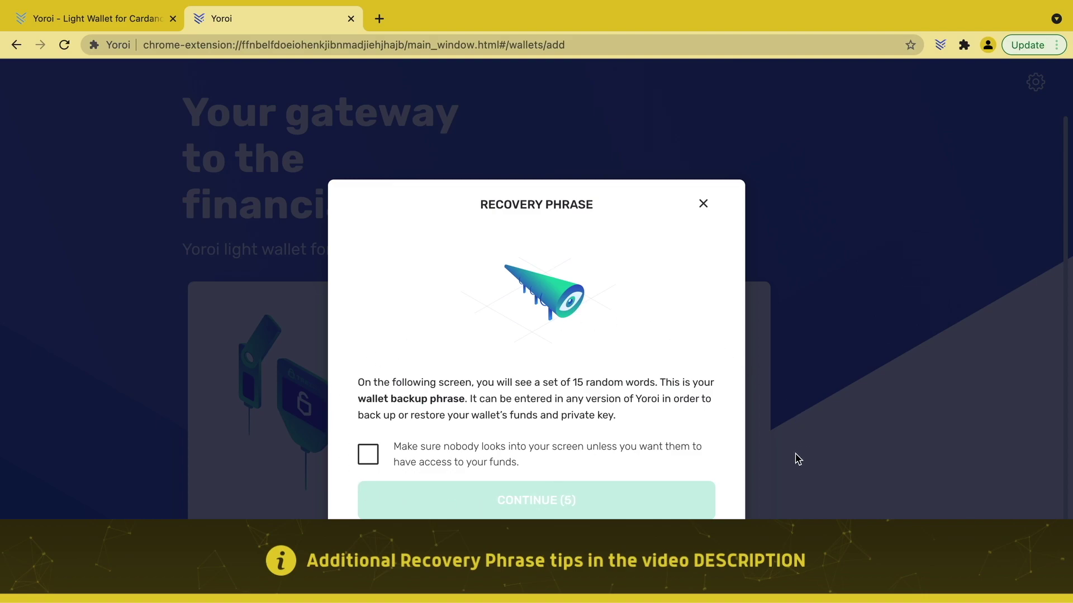
- Acknowledge screen privacy and confirm the recovery phrase has been written down
click(374, 463)
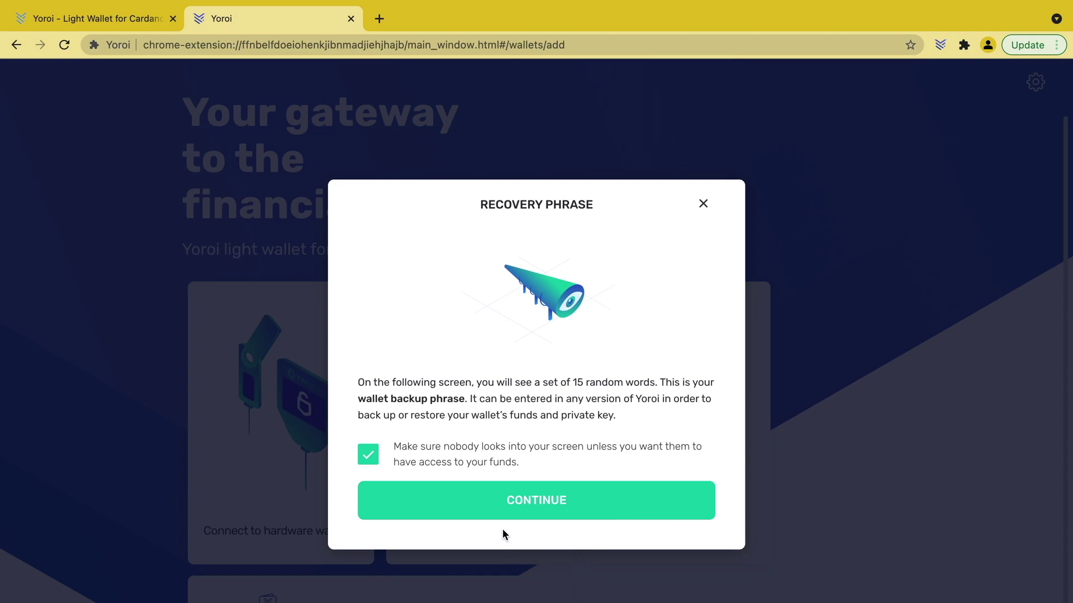
click(537, 509)
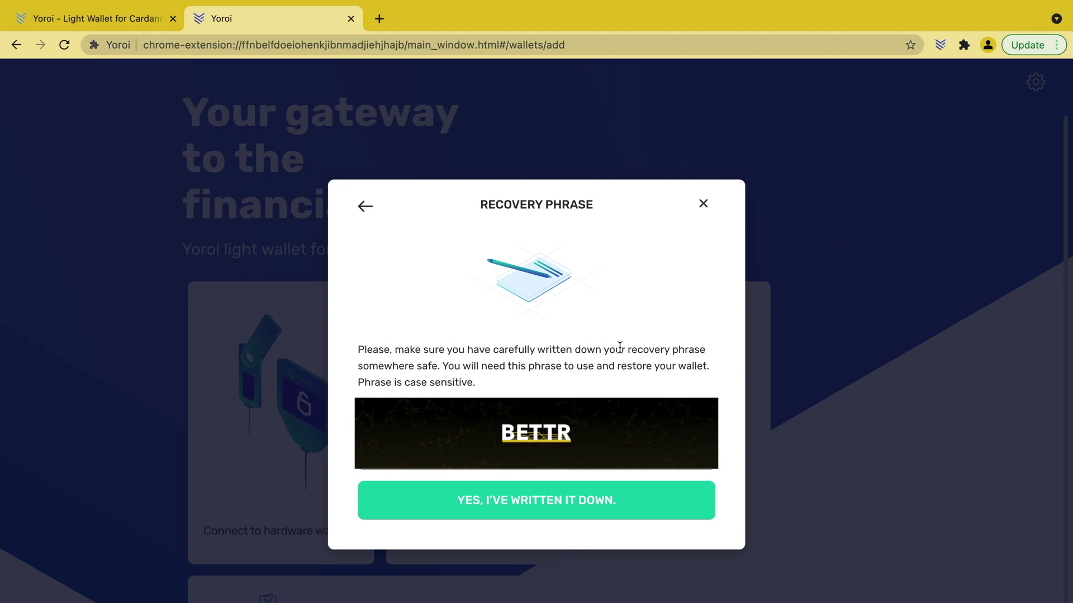
click(603, 504)
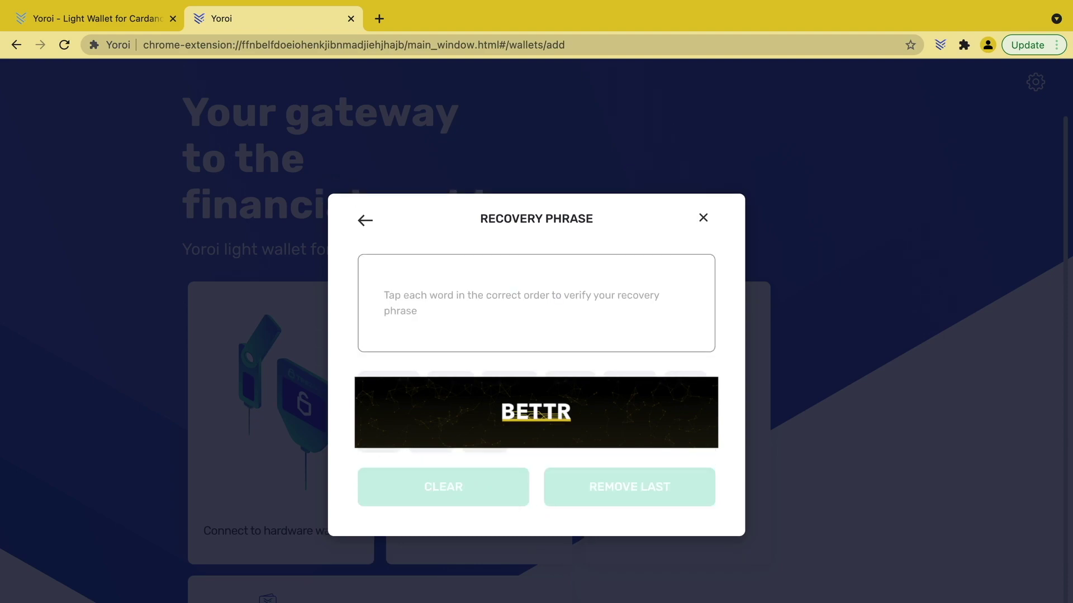
- Verify the recovery phrase by selecting video, luggage and bad in order
click(491, 451)
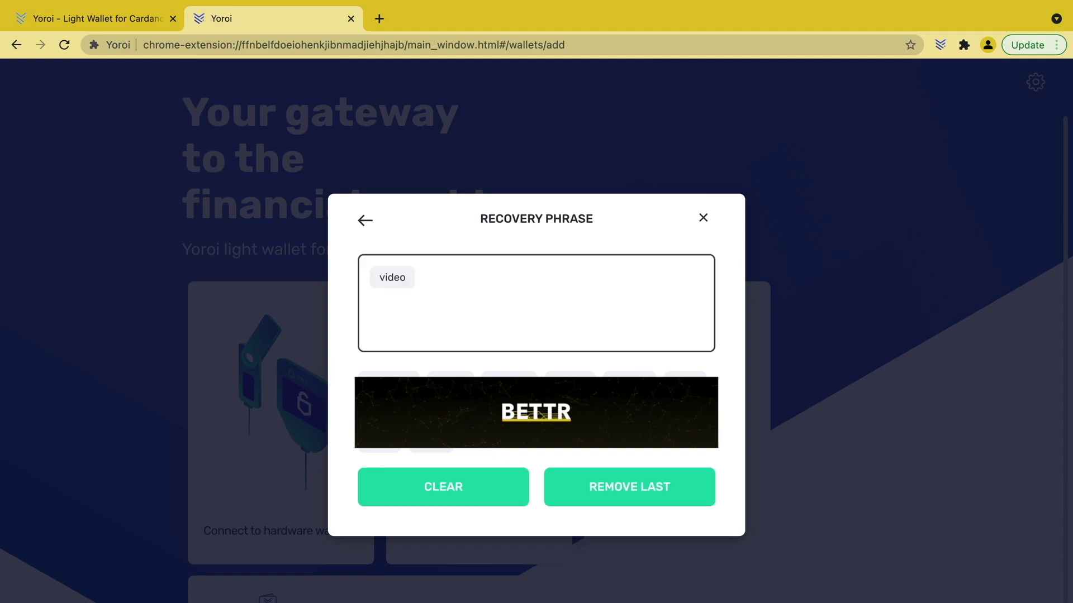
click(394, 419)
click(444, 419)
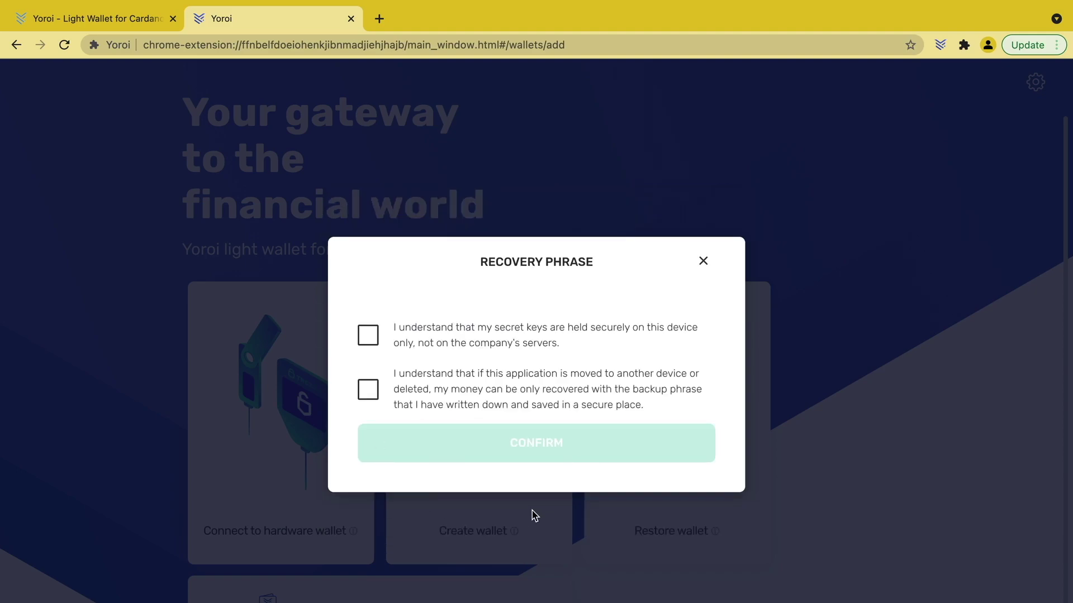
- Accept both key-custody acknowledgements, confirm, then view the Send form and receiving address
click(368, 335)
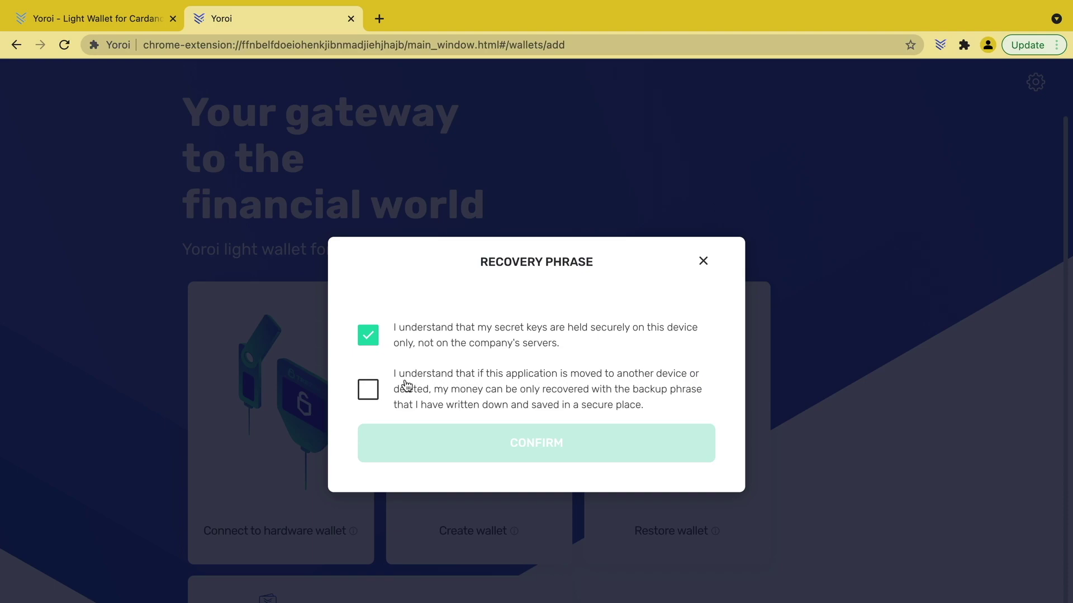
click(368, 390)
click(532, 451)
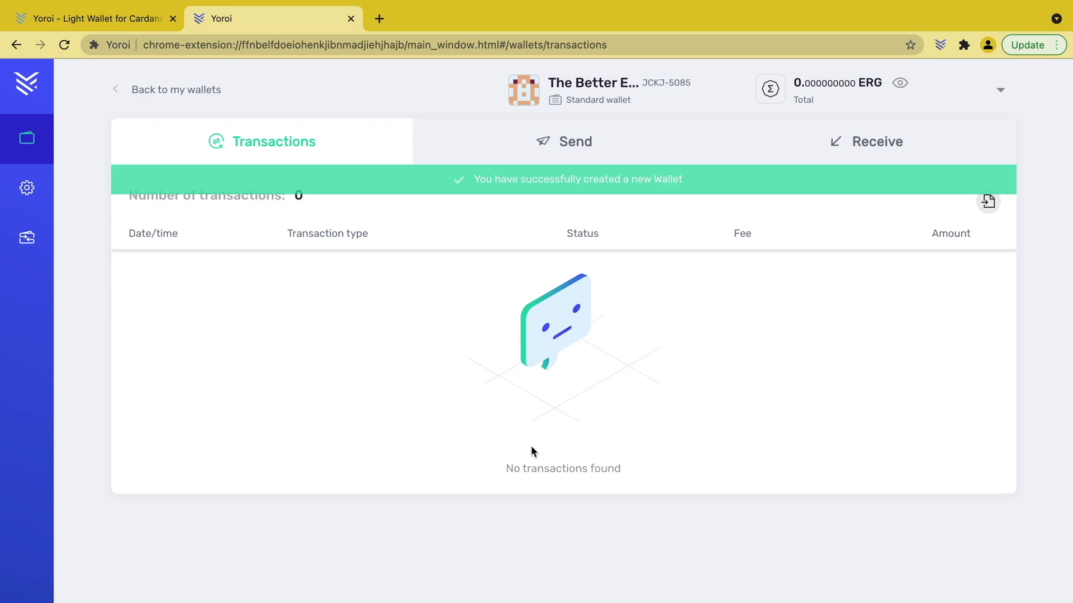
click(576, 144)
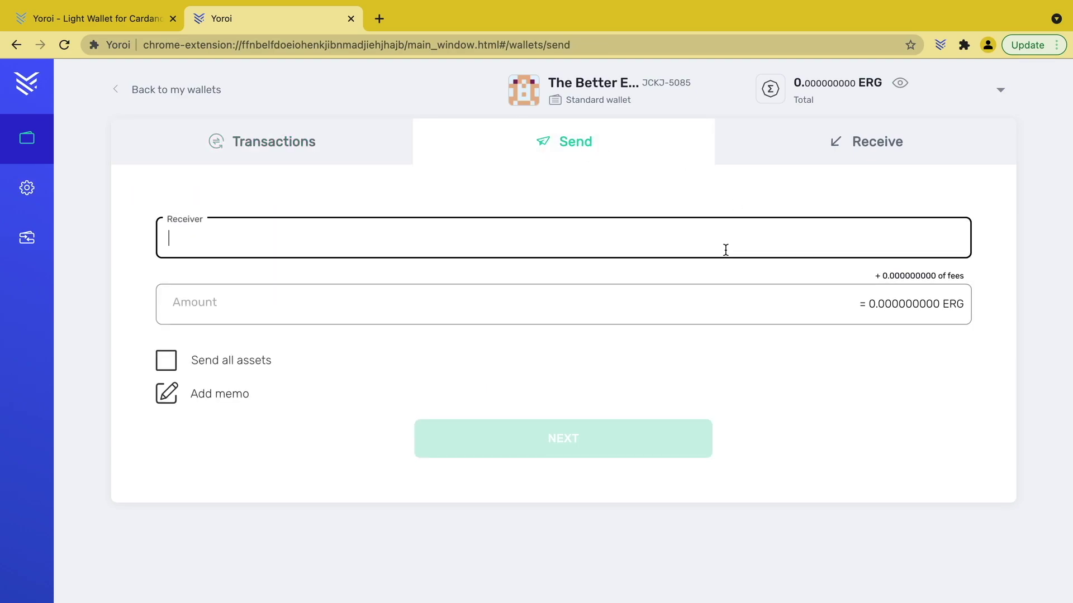
click(889, 157)
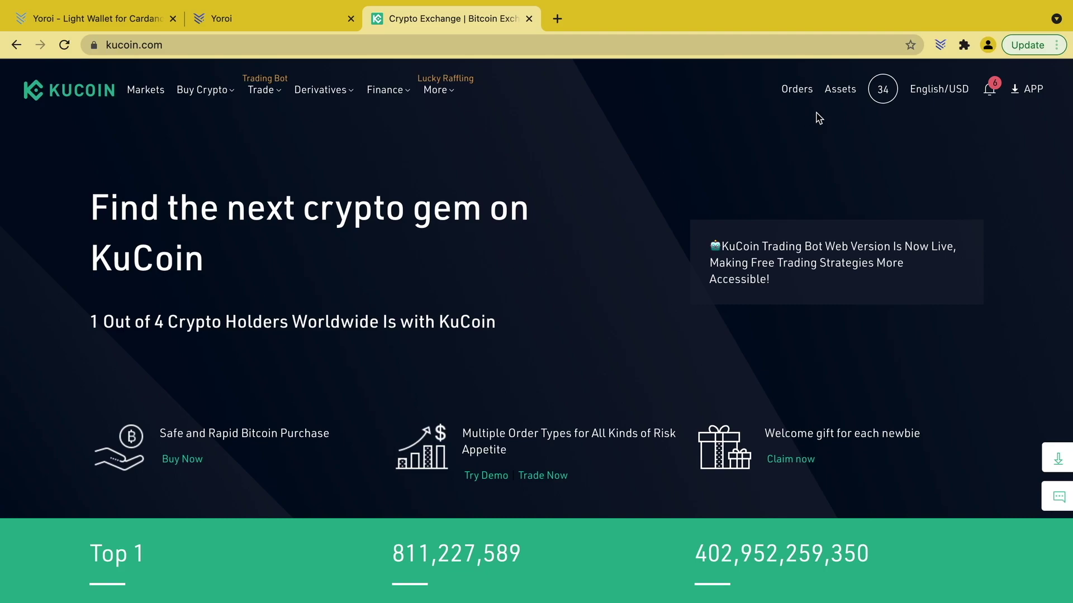
- Transfer all 79.31923168 USDT from the KuCoin Main Account to the Trading Account
click(840, 89)
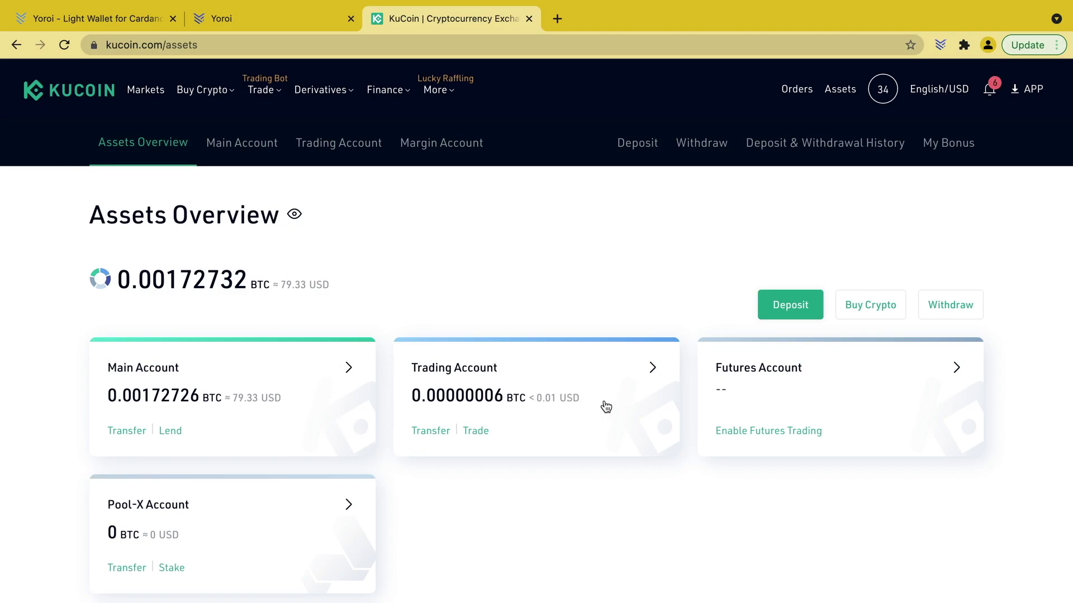
click(232, 396)
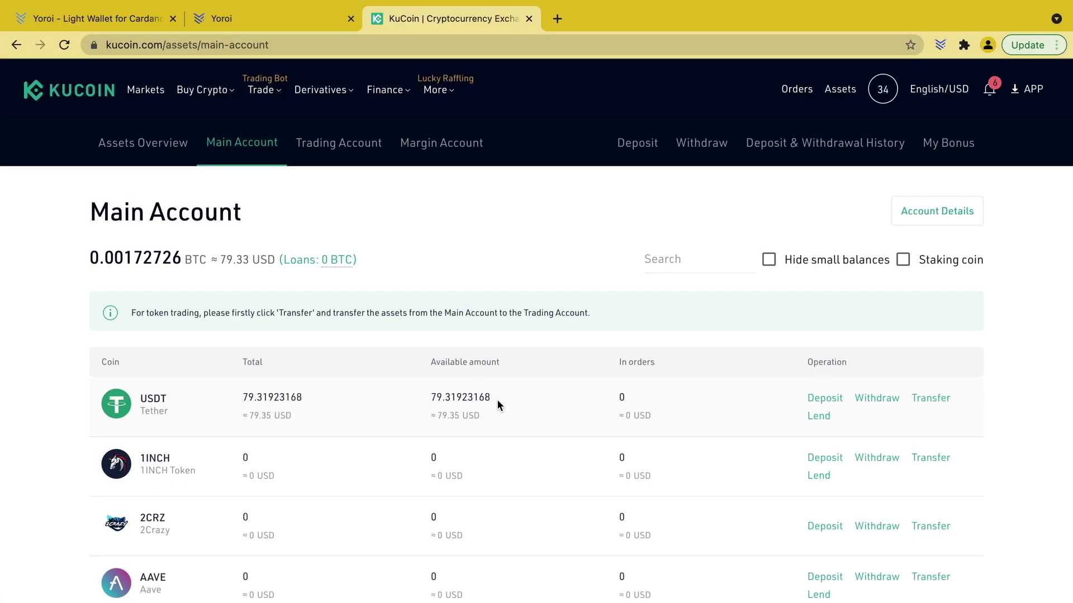
click(918, 398)
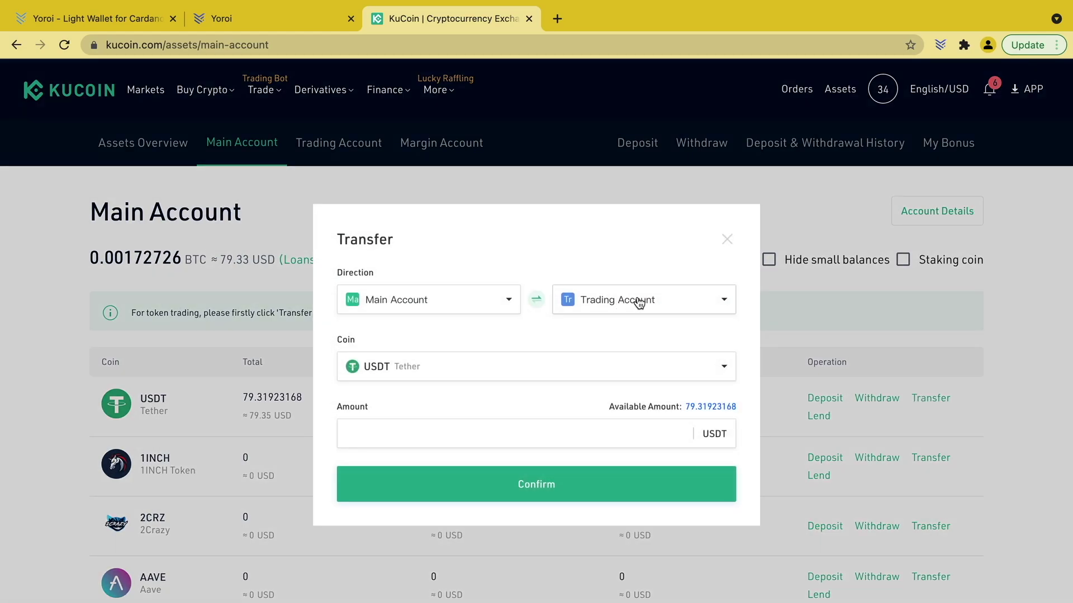
click(705, 406)
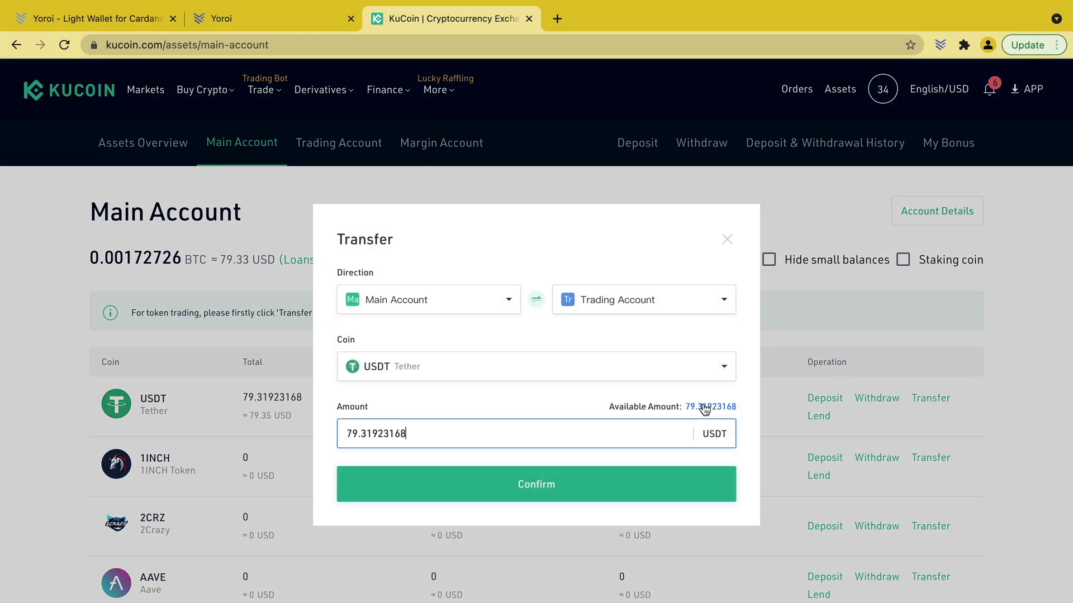
click(542, 490)
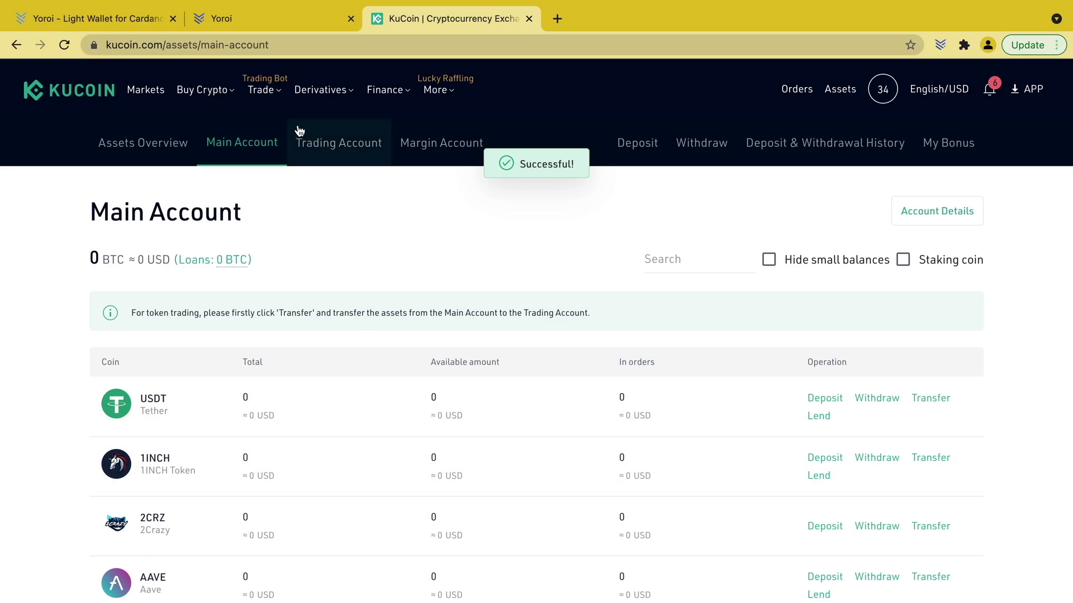
- Place a 100% ERG/USDT limit buy at 10.3 USDT for about 7.6855 ERG
click(247, 143)
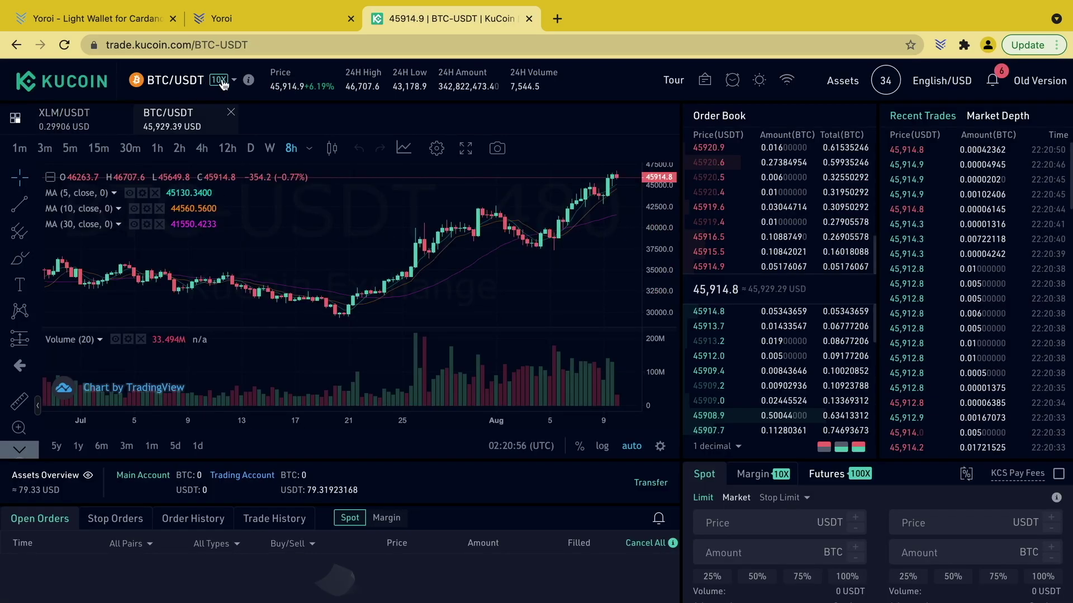
click(206, 119)
text(ERG)
click(191, 174)
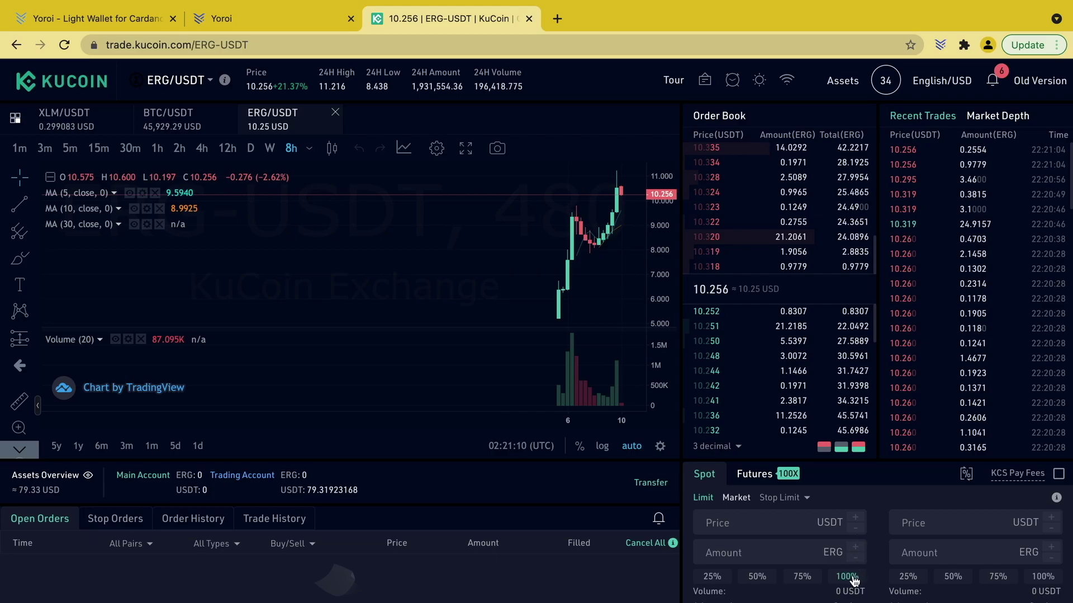
click(740, 525)
text(10.3)
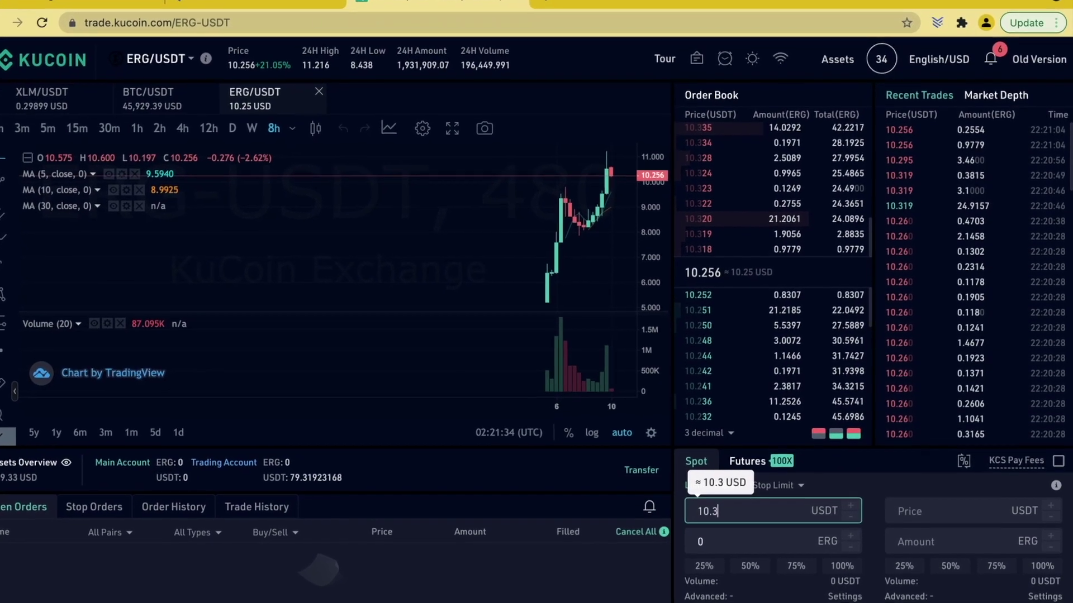
click(842, 566)
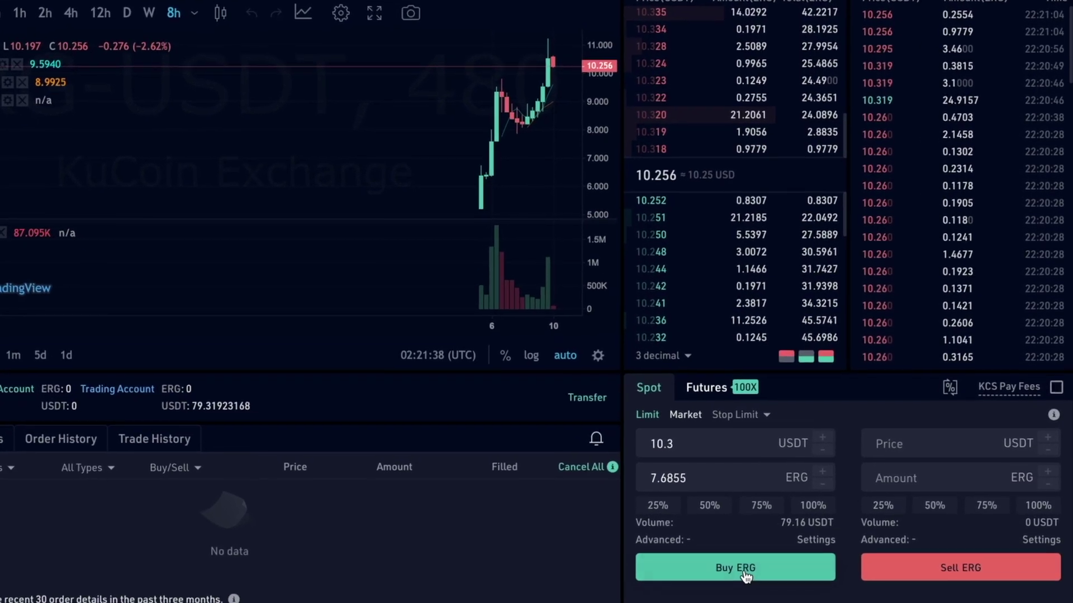
click(744, 573)
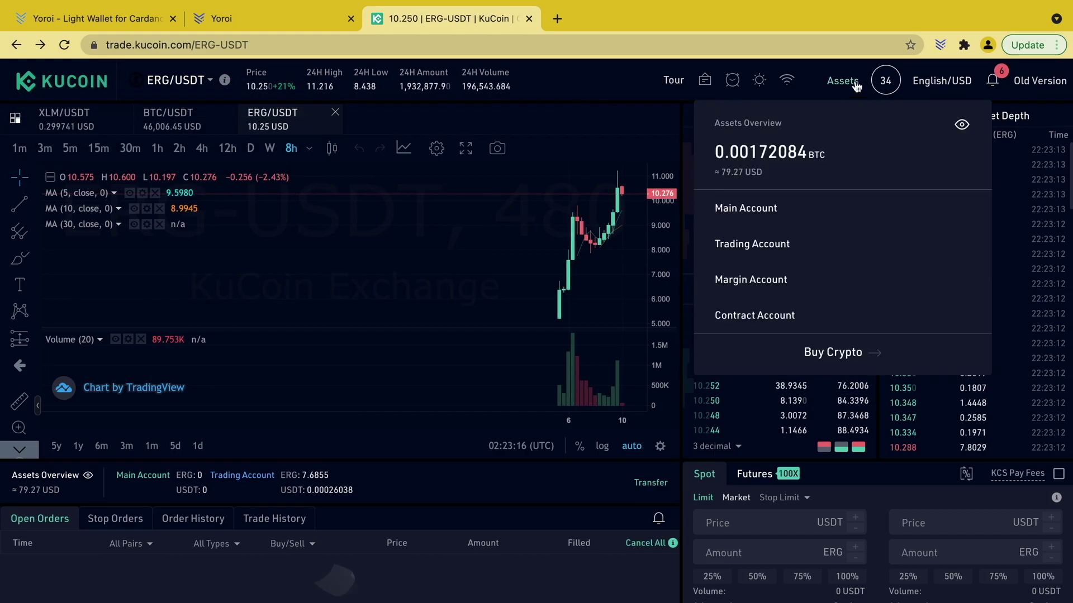
- Transfer all 7.6855 ERG from Trading to Main Account, then bring up the Withdraw page
click(843, 81)
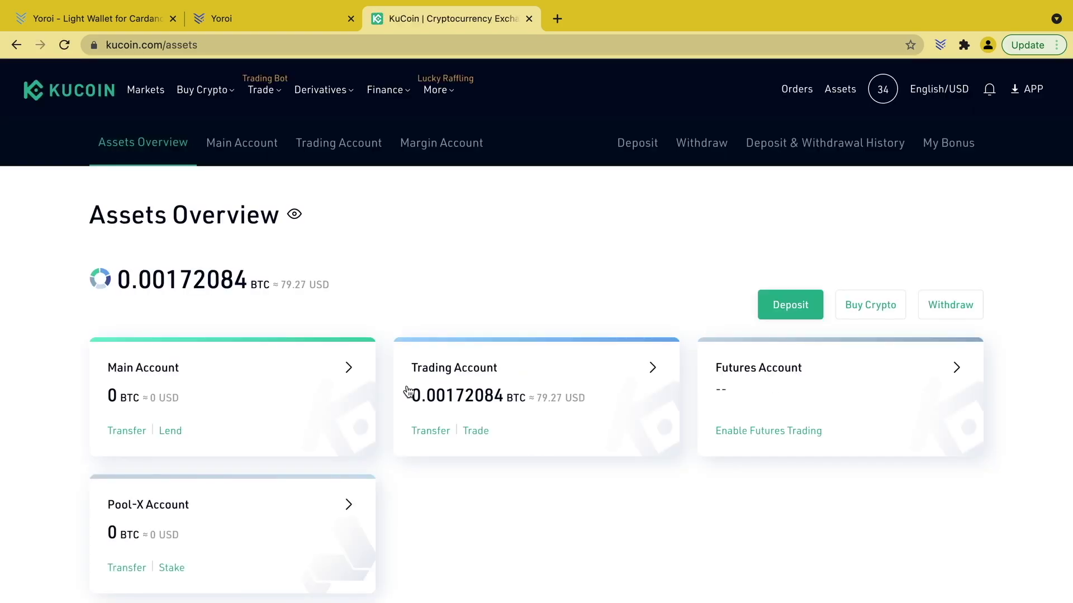
click(523, 390)
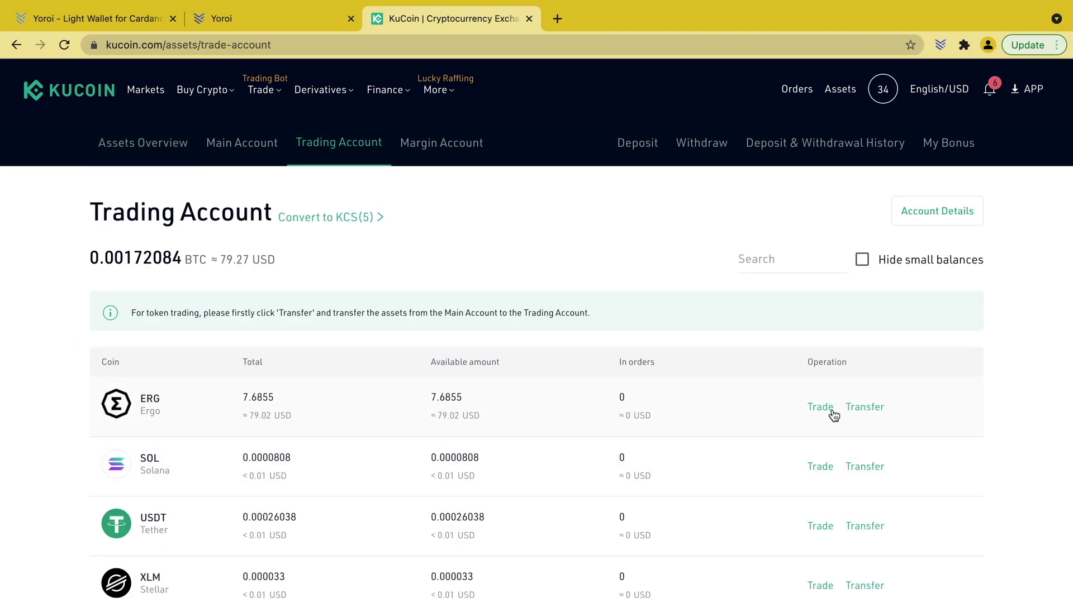
click(861, 408)
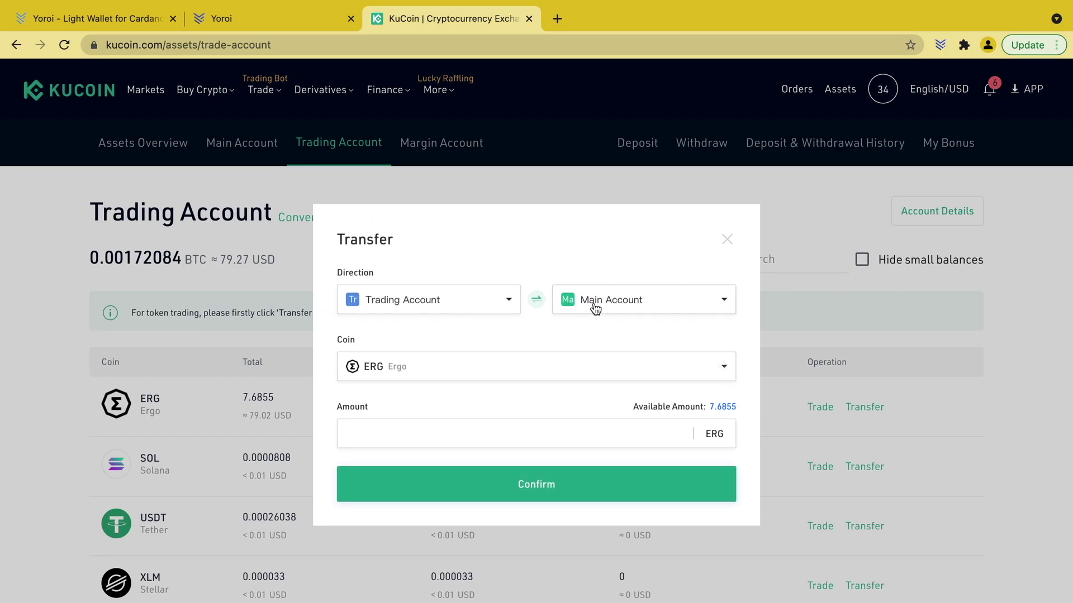
click(722, 407)
click(538, 490)
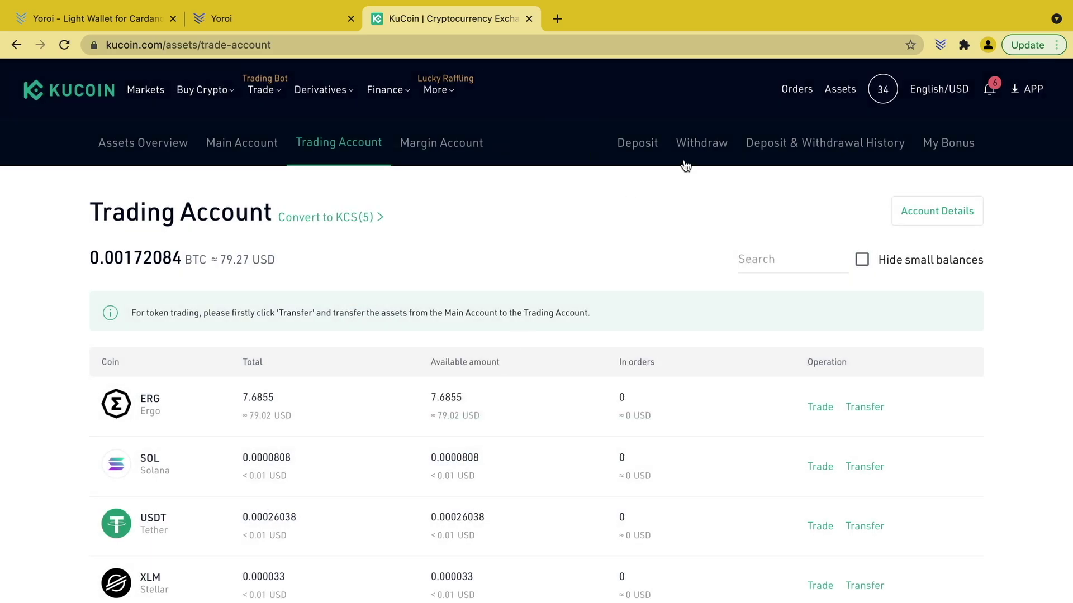
click(242, 144)
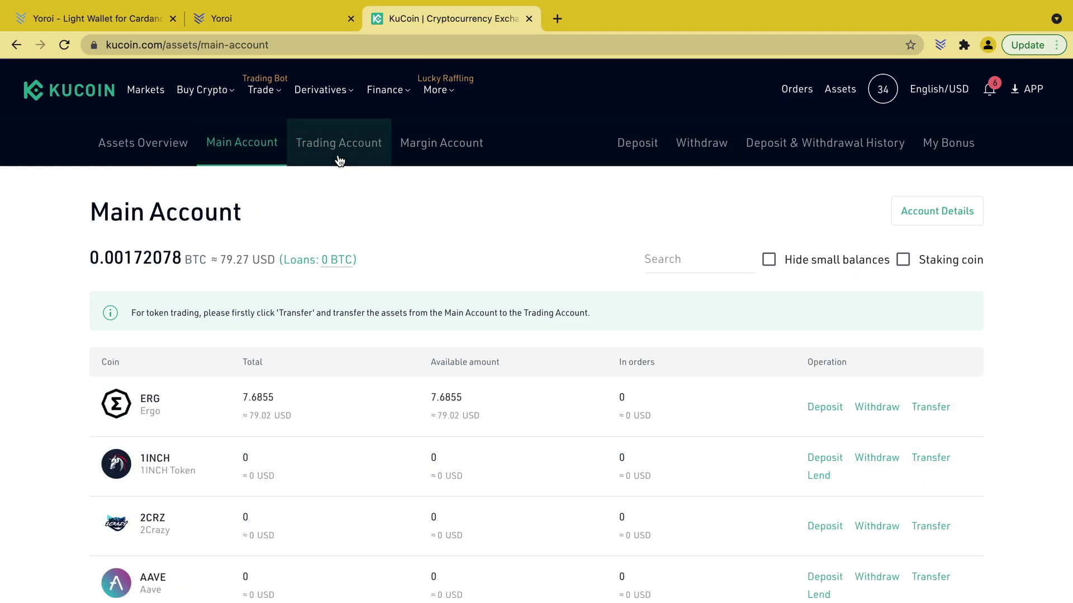
click(702, 143)
- Select ERG for withdrawal and copy the Yoroi receiving address for the address field
click(531, 273)
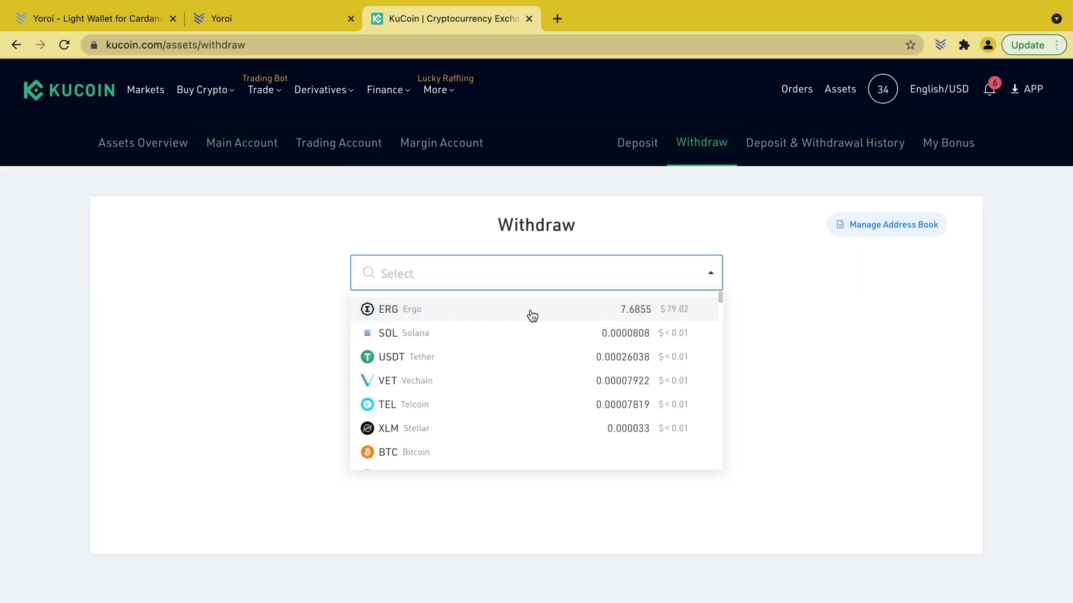
click(519, 308)
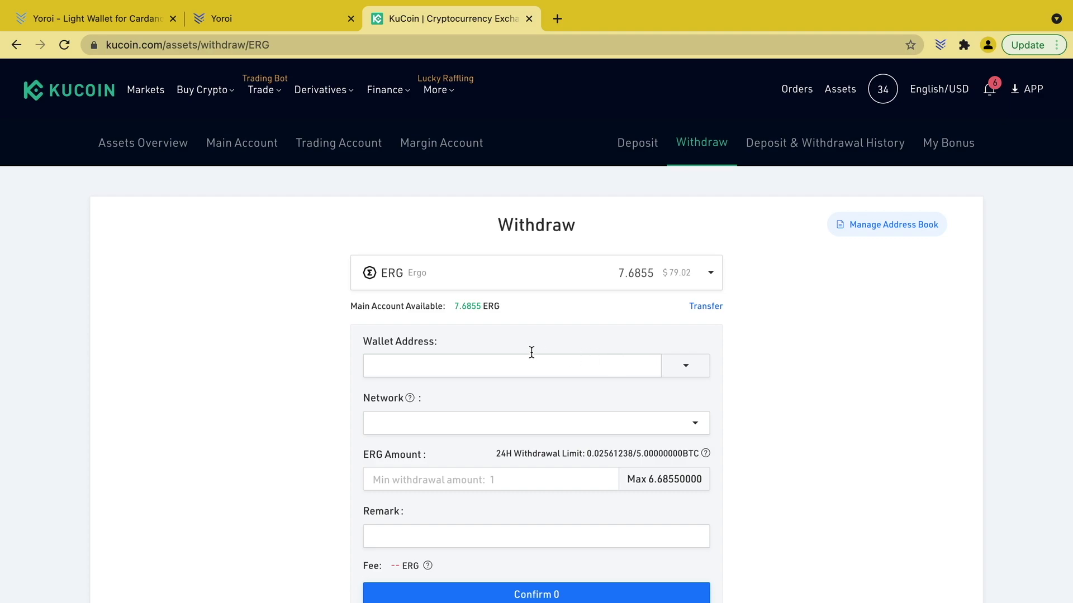
click(290, 23)
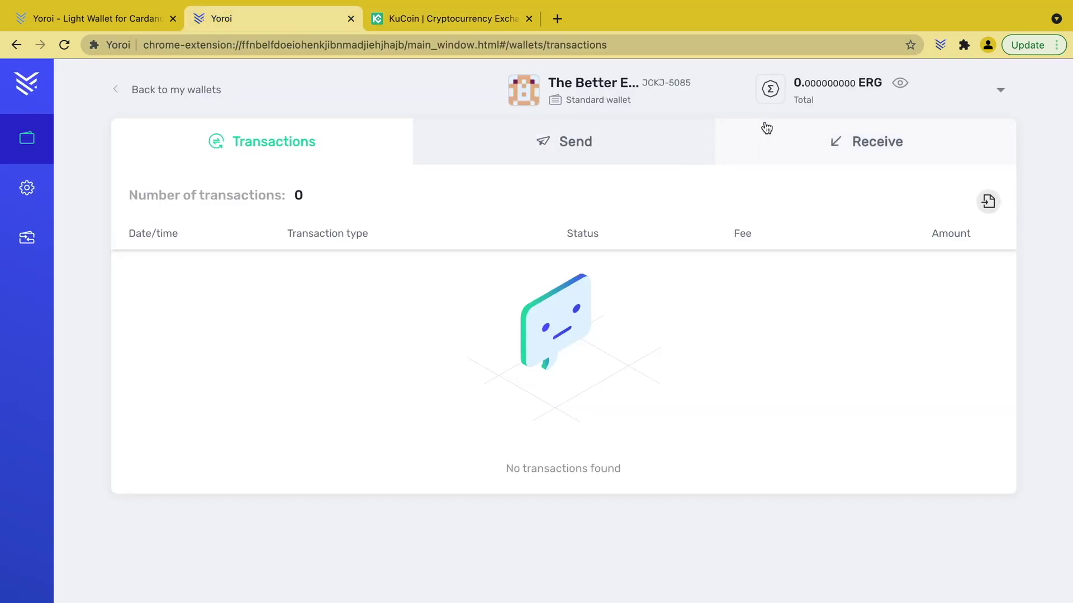
click(878, 151)
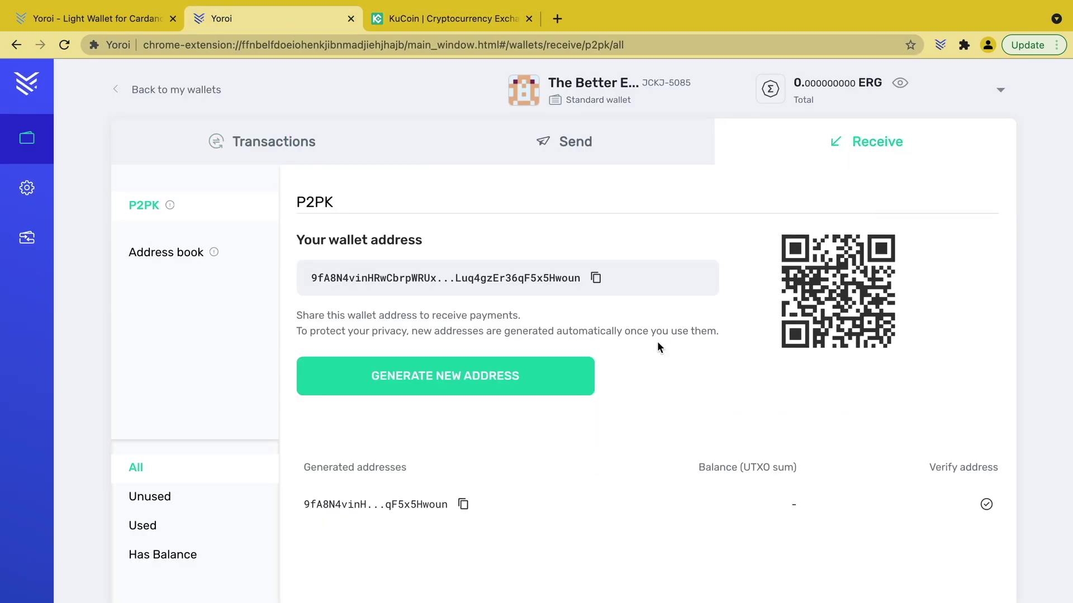
click(597, 277)
click(444, 19)
click(541, 363)
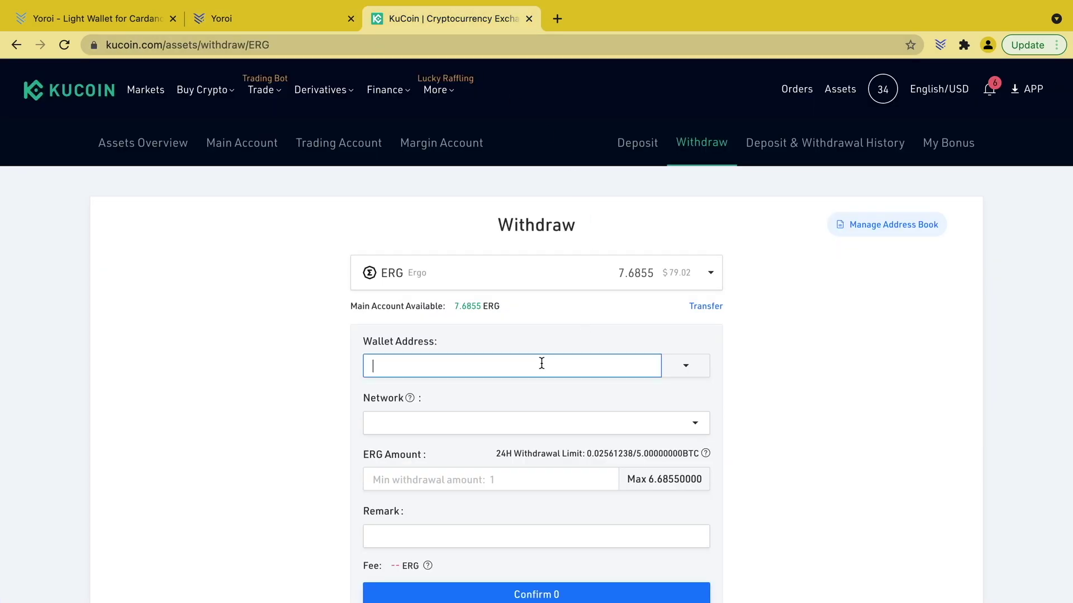
- Enter the Yoroi wallet address as the withdrawal destination on the ERGO network
key(ctrl+v)
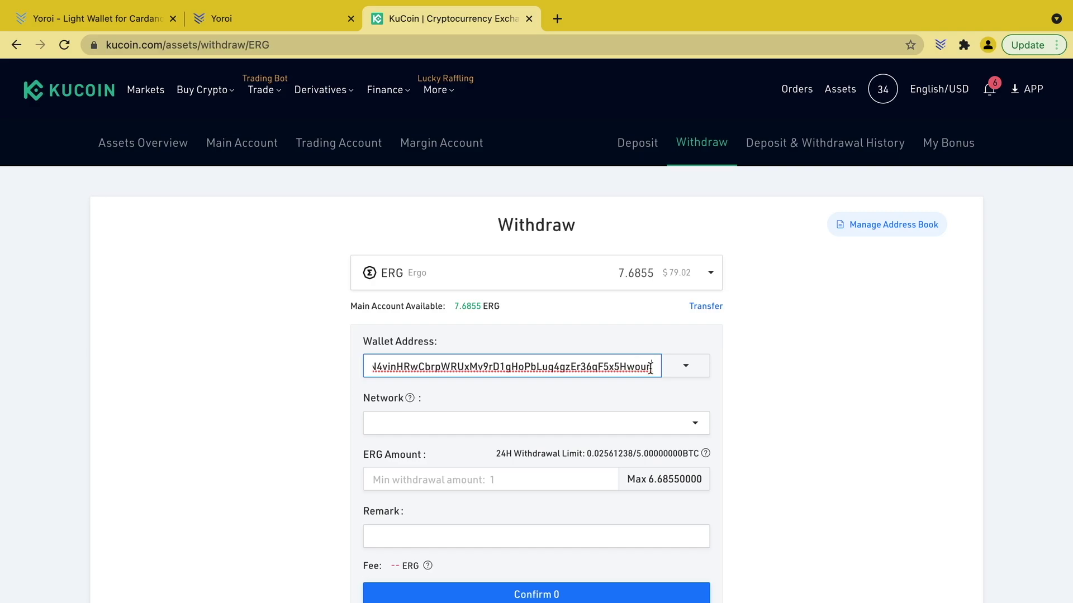
click(308, 18)
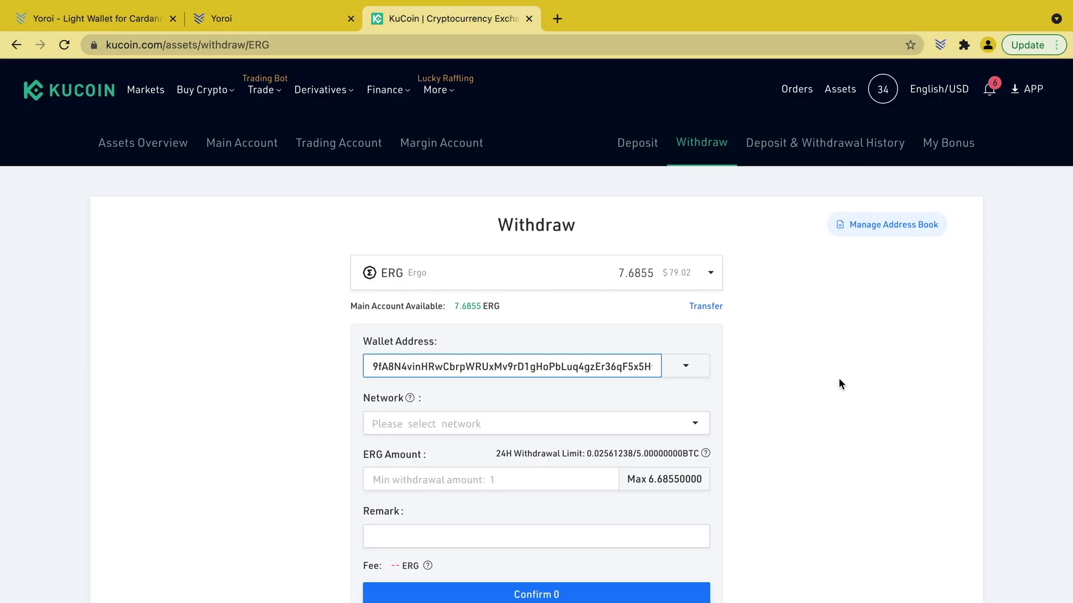
click(670, 429)
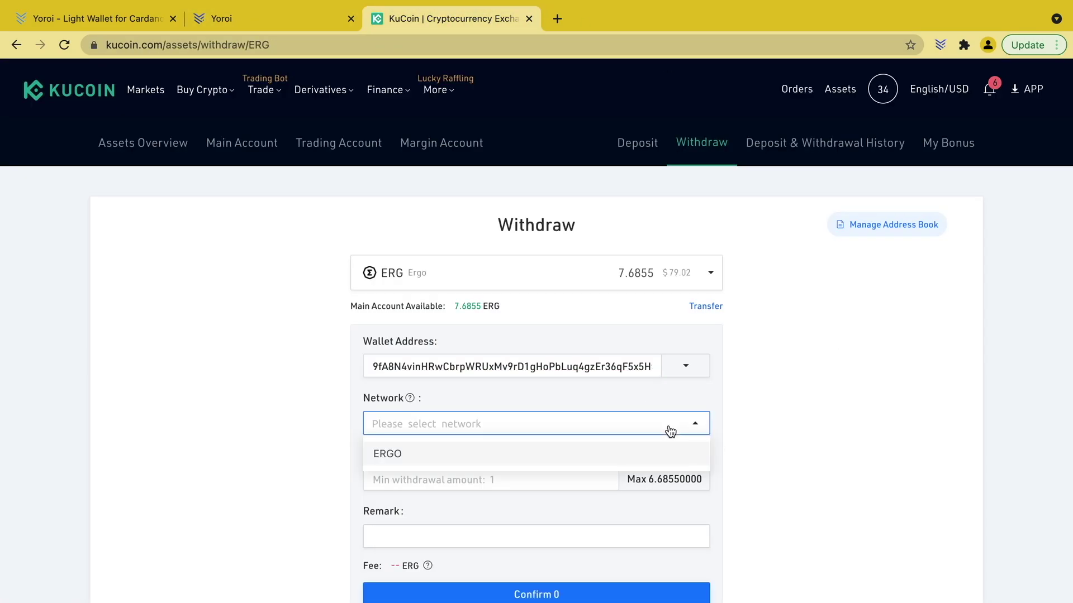
click(405, 458)
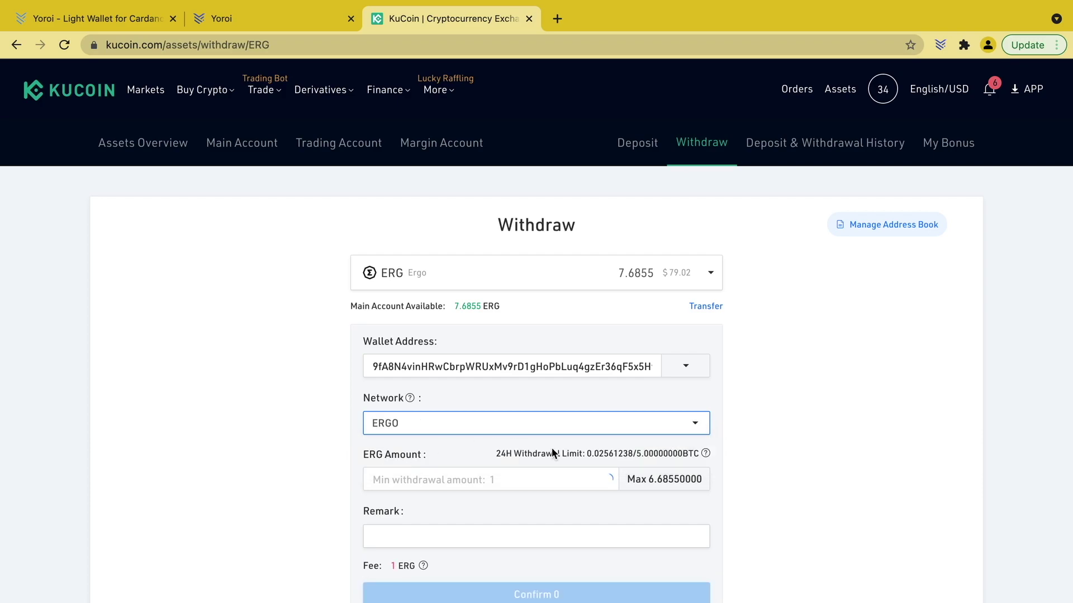
- Withdraw the maximum 6.6855 ERG and approve the withdrawal details
click(651, 479)
scroll(602, 555, down, 1)
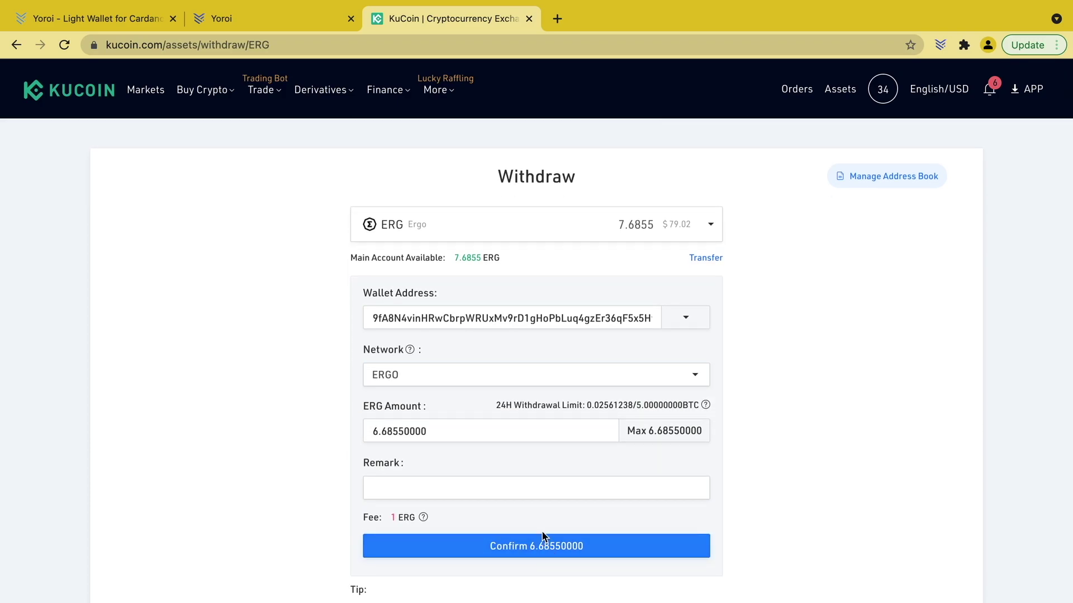
click(622, 553)
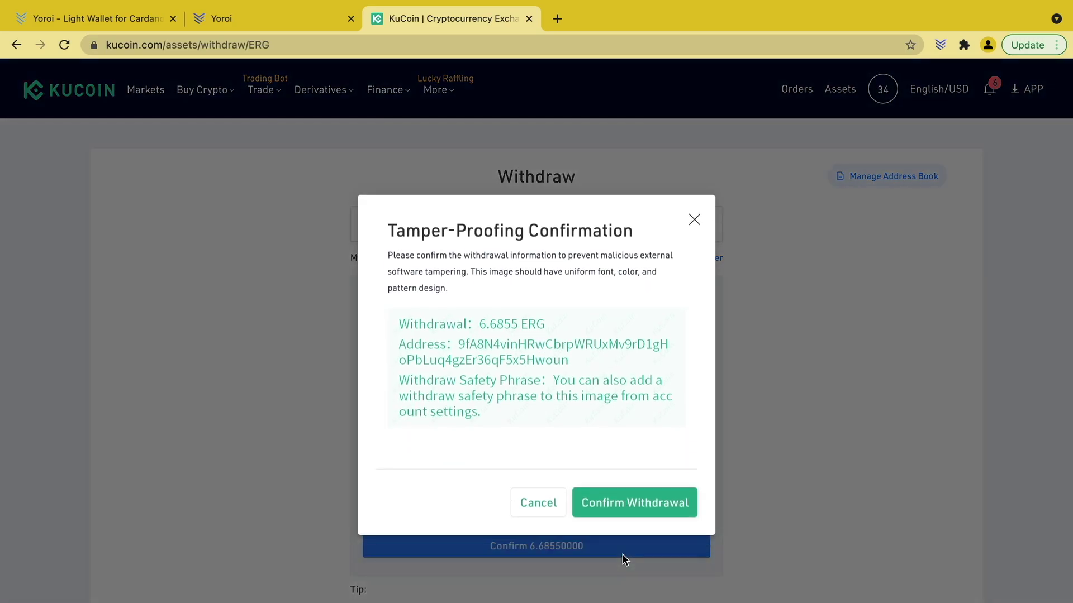
click(643, 510)
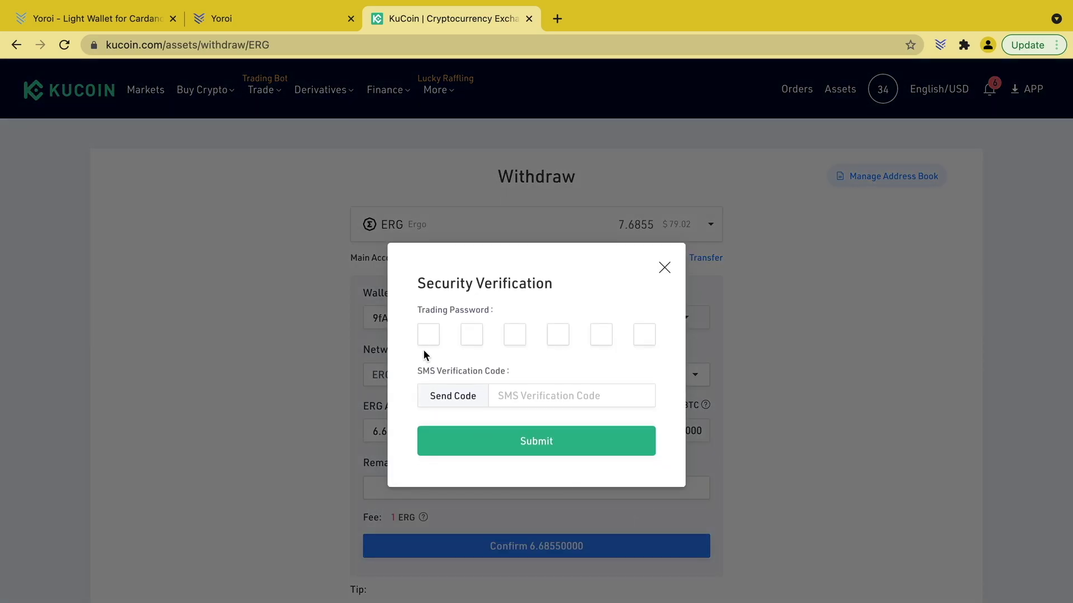
text(**)
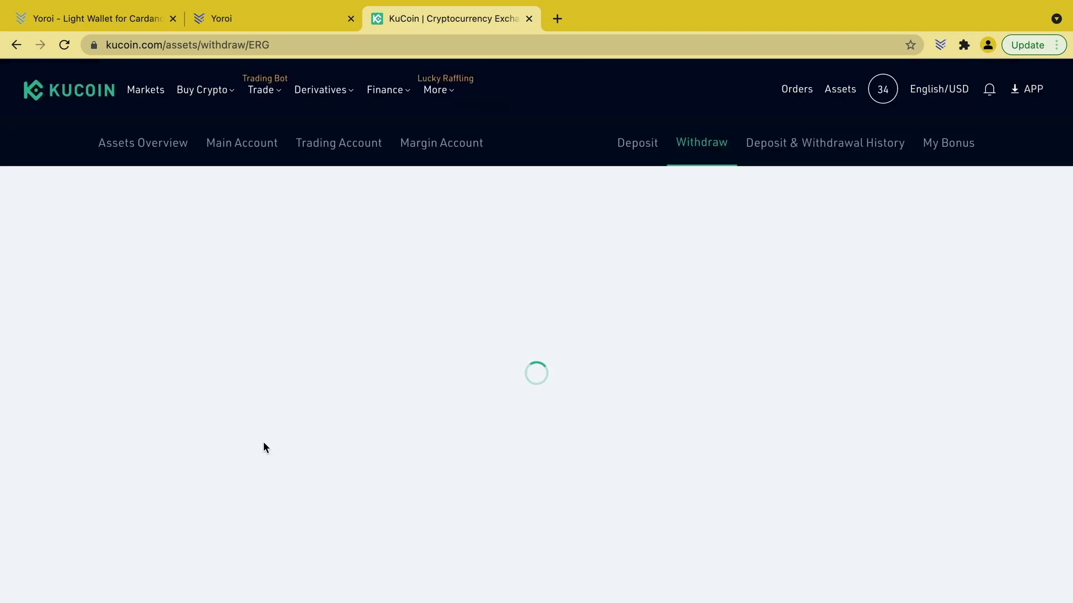
scroll(263, 441, down, 2)
scroll(263, 380, down, 2)
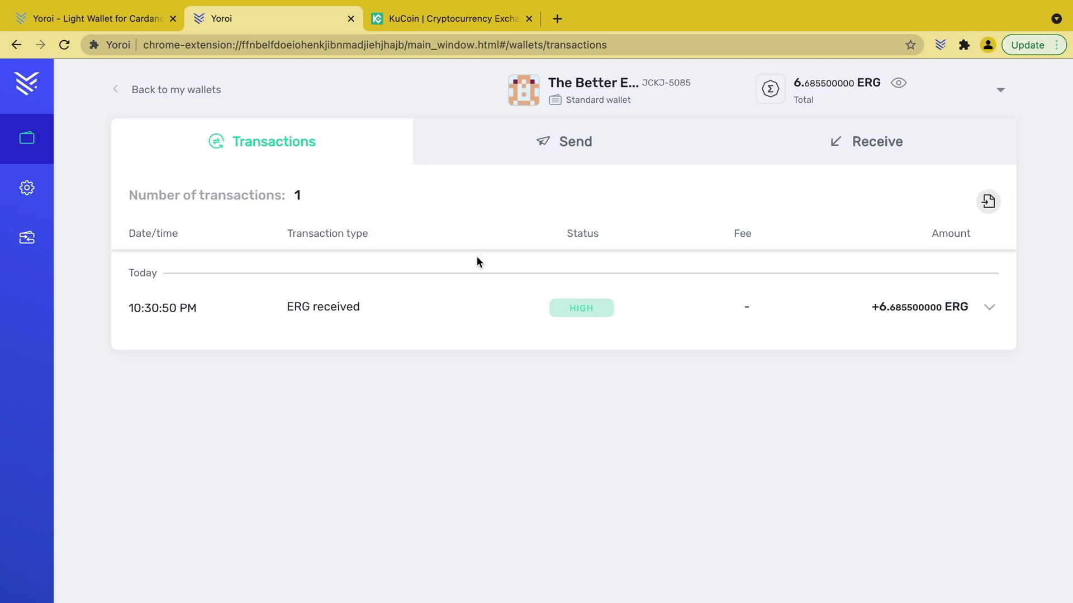
- Fill the Yoroi send form with the pasted receiver address and Send all assets (about 6.6844 ERG plus fee)
click(554, 158)
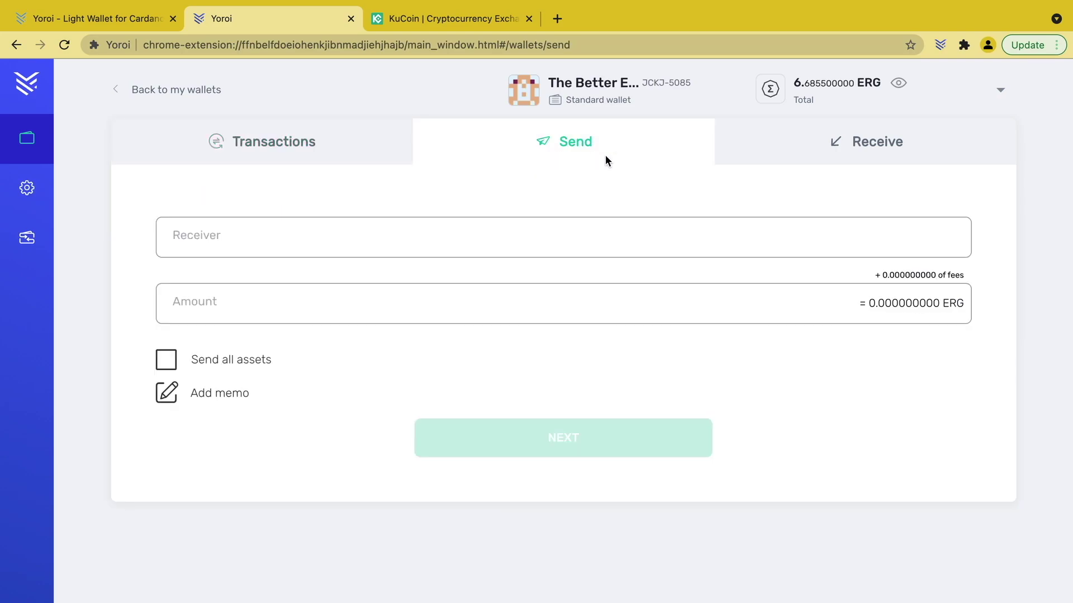
click(646, 245)
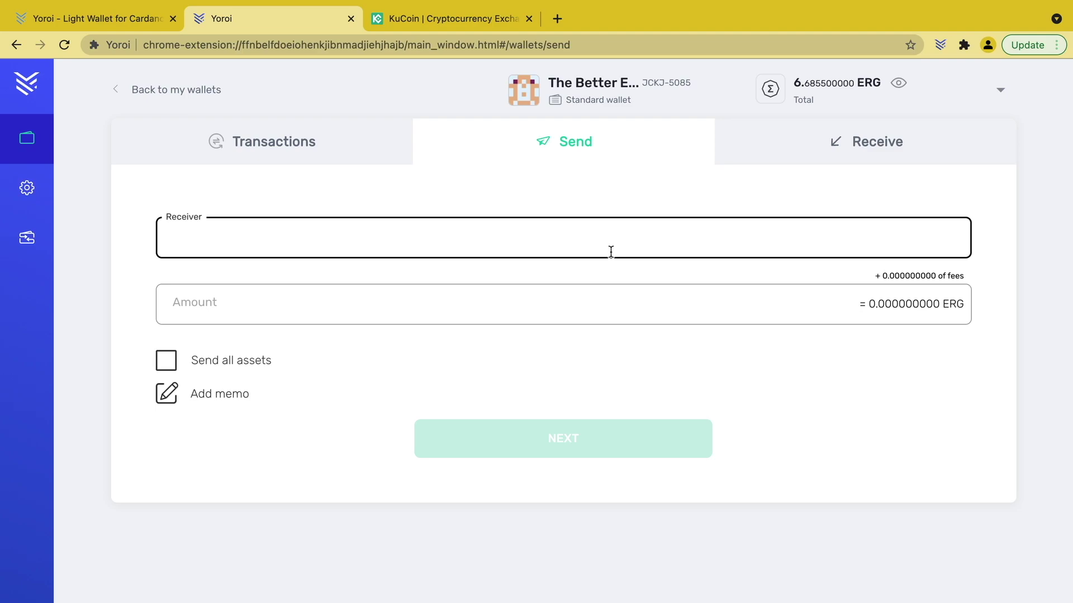
key(ctrl+v)
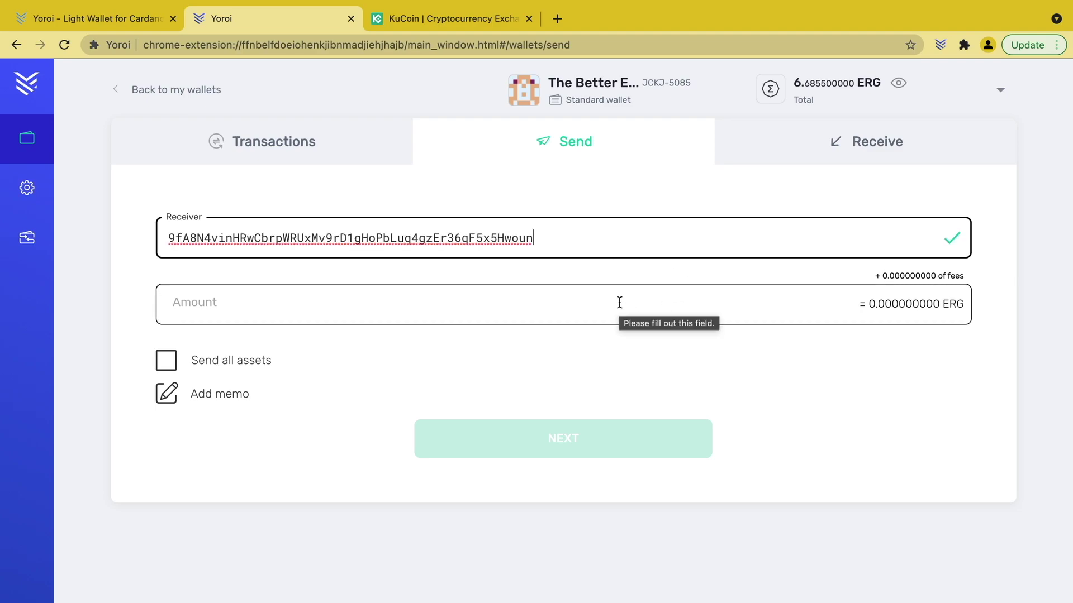
click(568, 345)
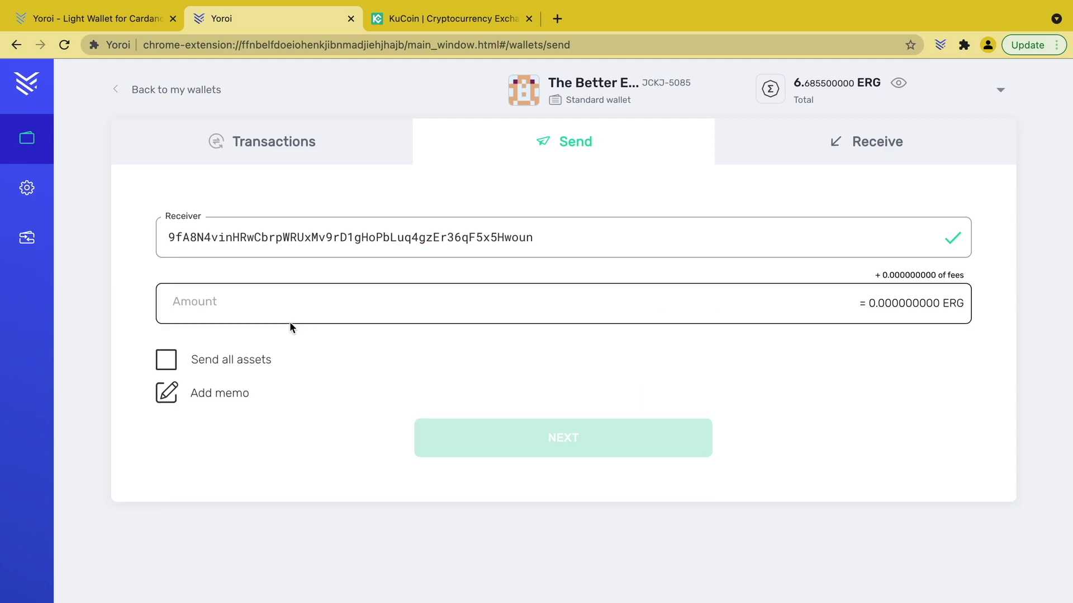
click(167, 361)
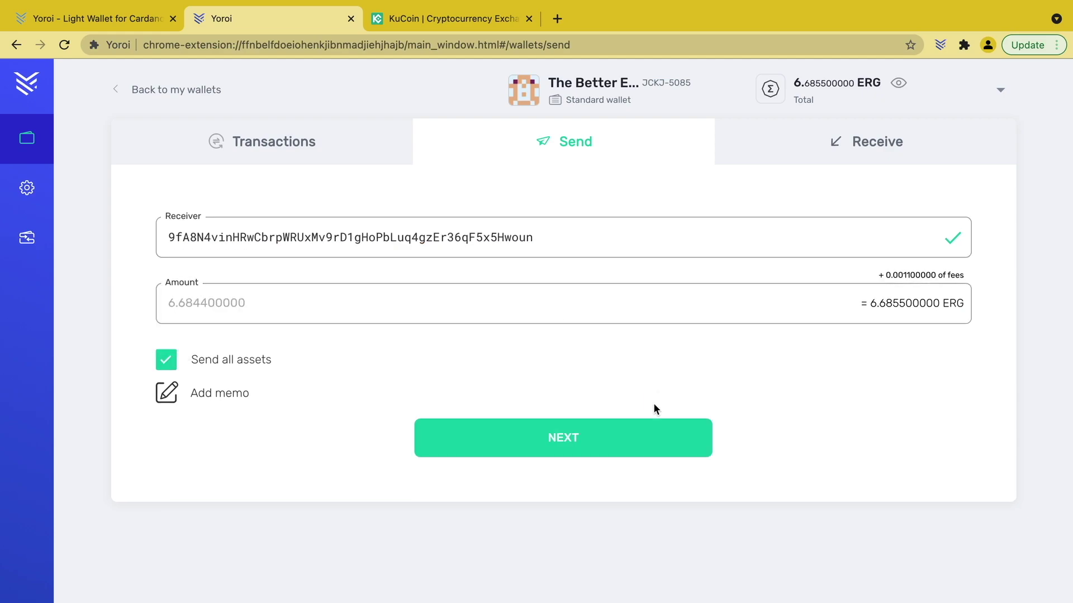